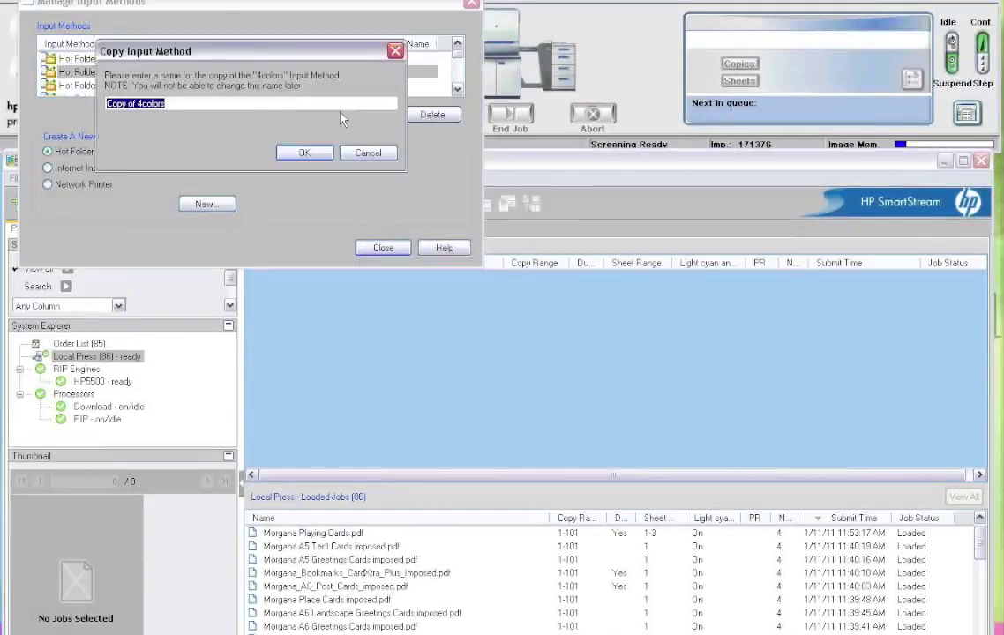
# Step: Name the copy of the 4colors input method Bodoni and open its hot folder settings
pyautogui.write('Bodoni')
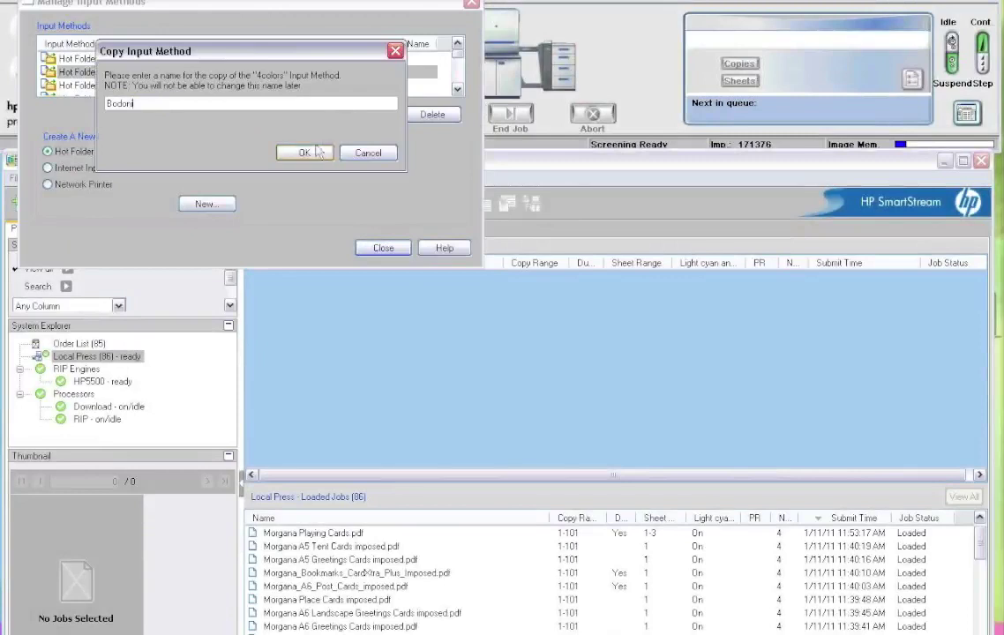
pyautogui.click(307, 154)
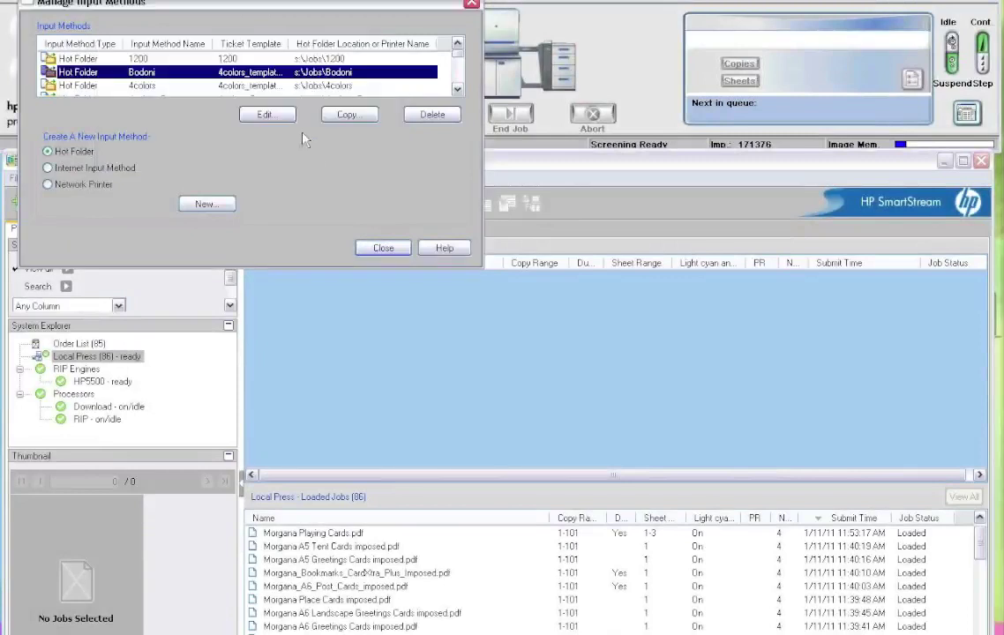
pyautogui.click(254, 114)
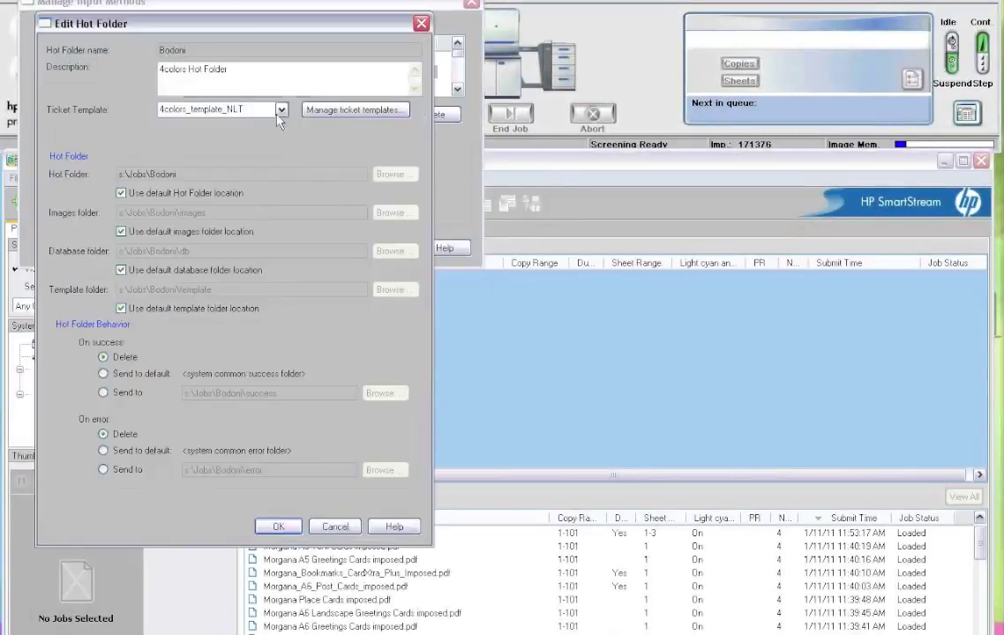
# Step: Copy the 4colors_template ticket template under the name Bodoni
pyautogui.click(353, 111)
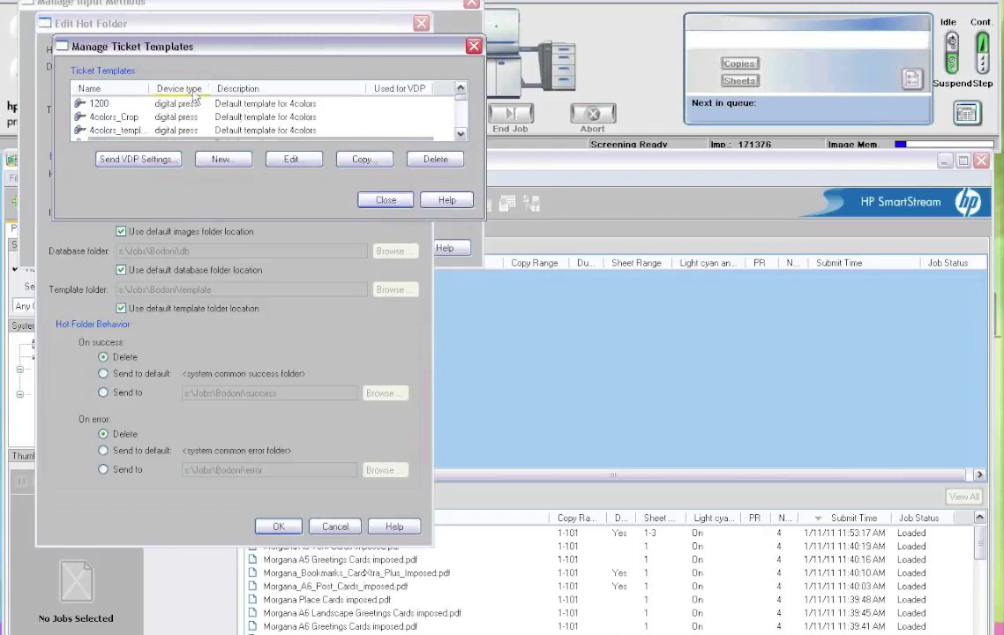
pyautogui.moveTo(143, 88); pyautogui.dragTo(192, 88)
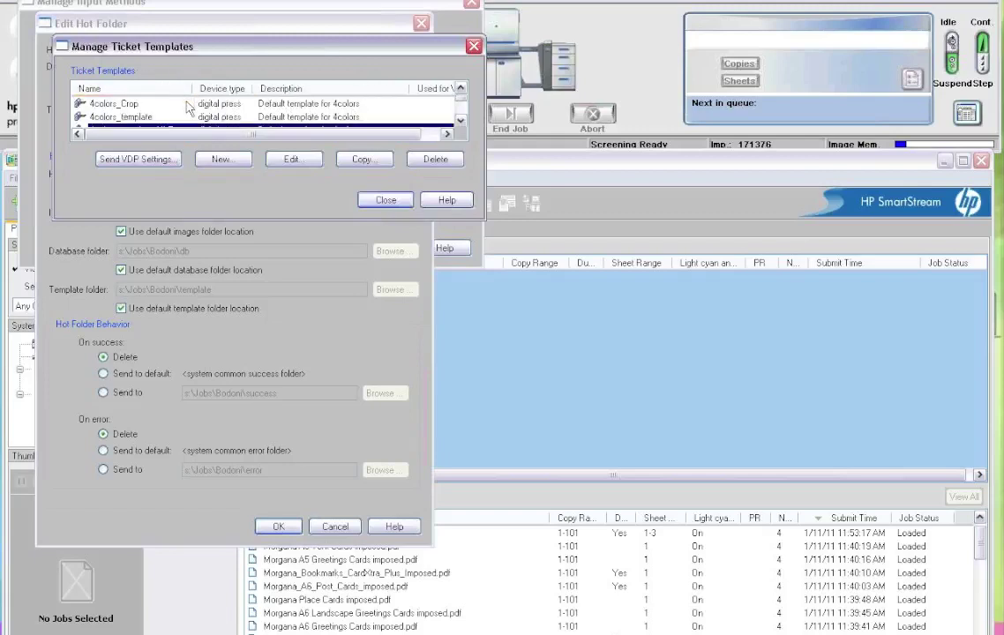
pyautogui.click(139, 115)
pyautogui.click(351, 161)
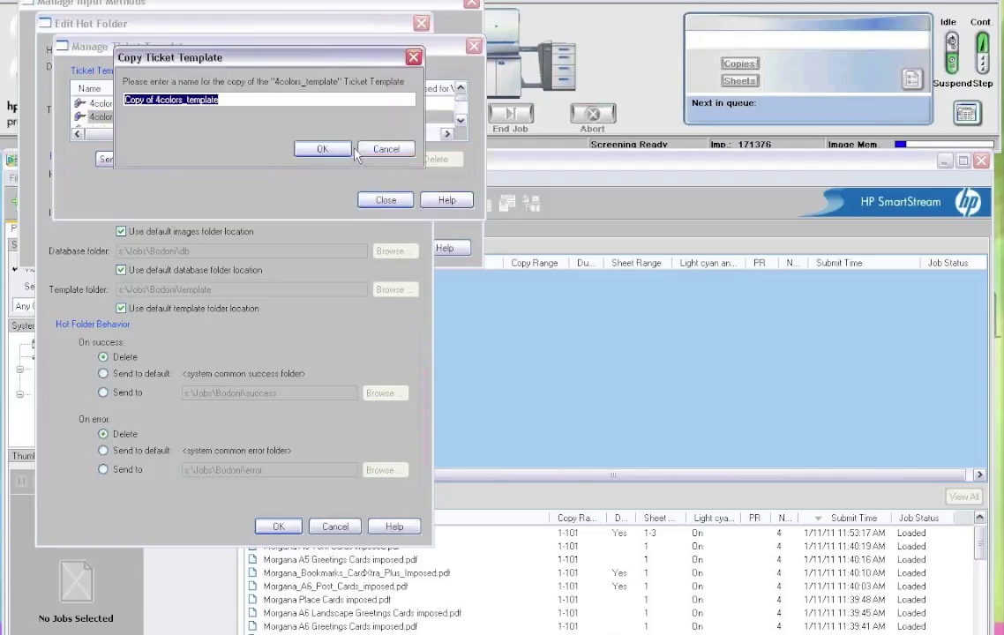
pyautogui.write('Bodoni')
pyautogui.click(340, 155)
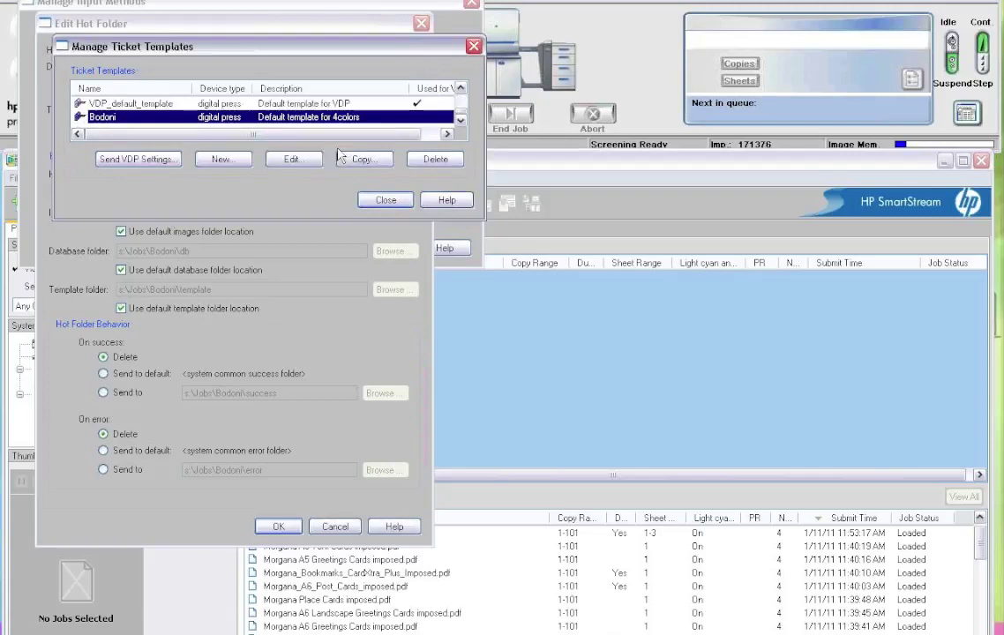
# Step: In the Bodoni ticket template, set the default job LUT for separations to linear and turn off the use of embedded profiles
pyautogui.click(294, 161)
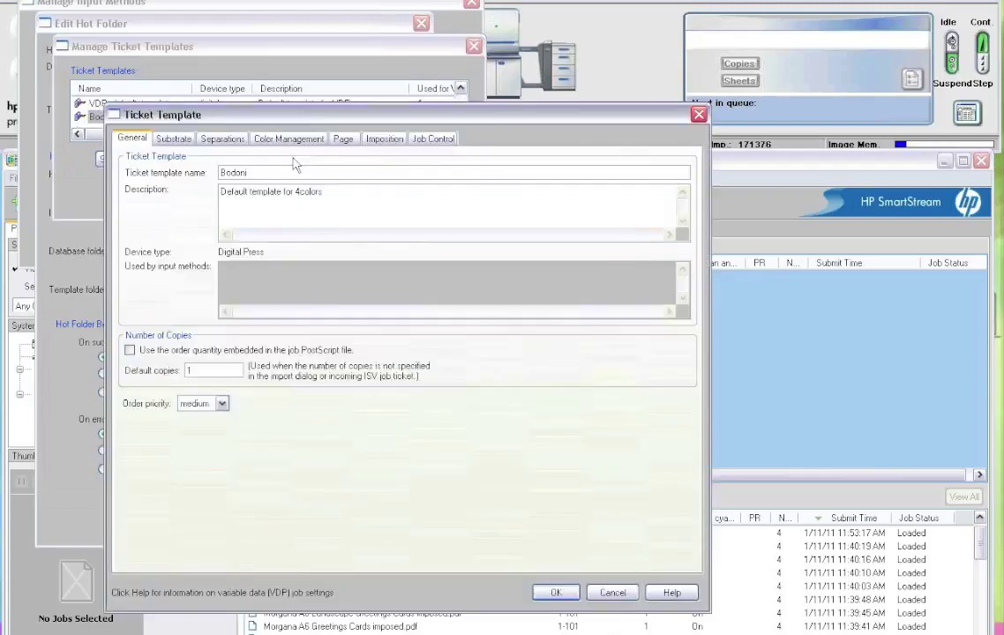
pyautogui.click(221, 141)
pyautogui.click(432, 331)
pyautogui.click(396, 389)
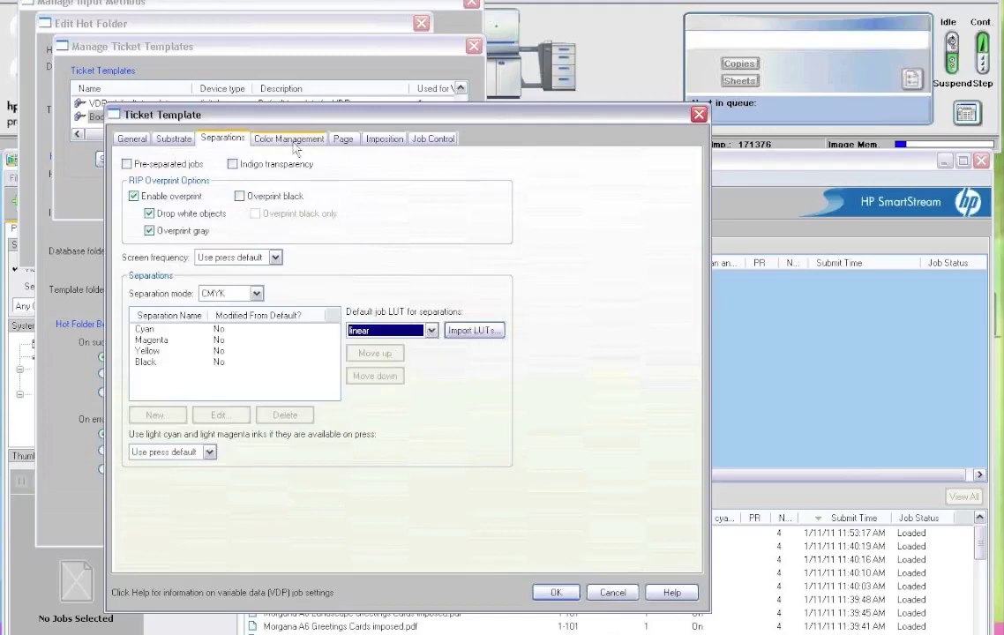
pyautogui.click(265, 138)
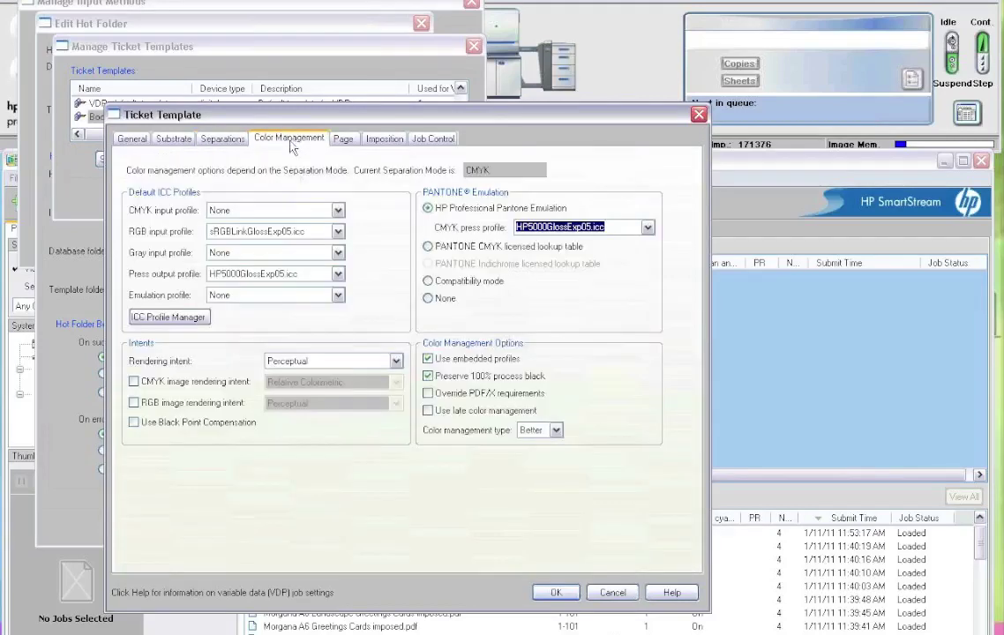
pyautogui.click(428, 359)
# Step: Change the line thinning option in the Bodoni template's page settings and save the template
pyautogui.click(434, 141)
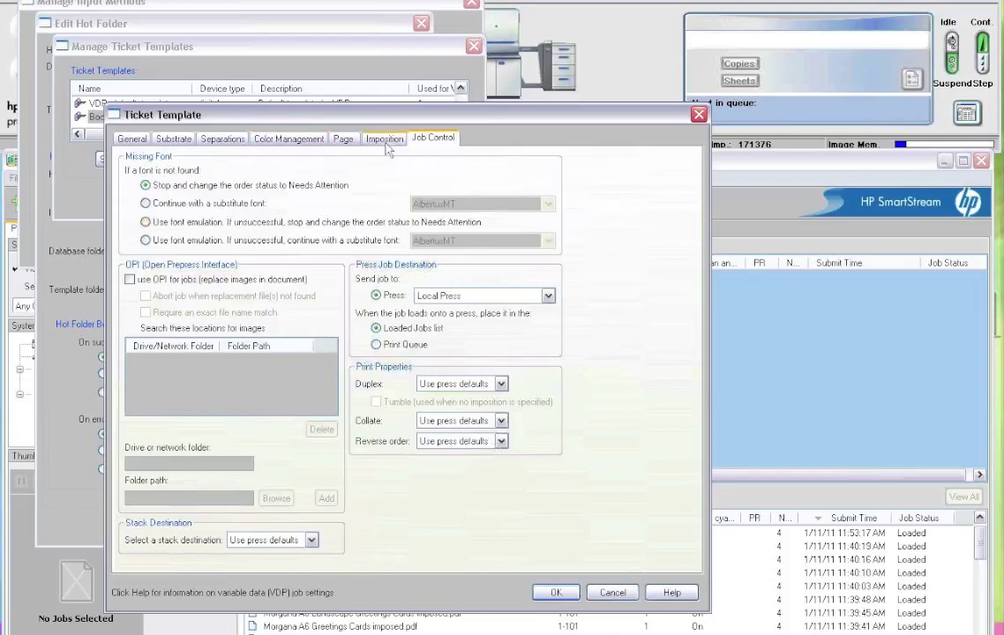
pyautogui.click(383, 141)
pyautogui.click(343, 143)
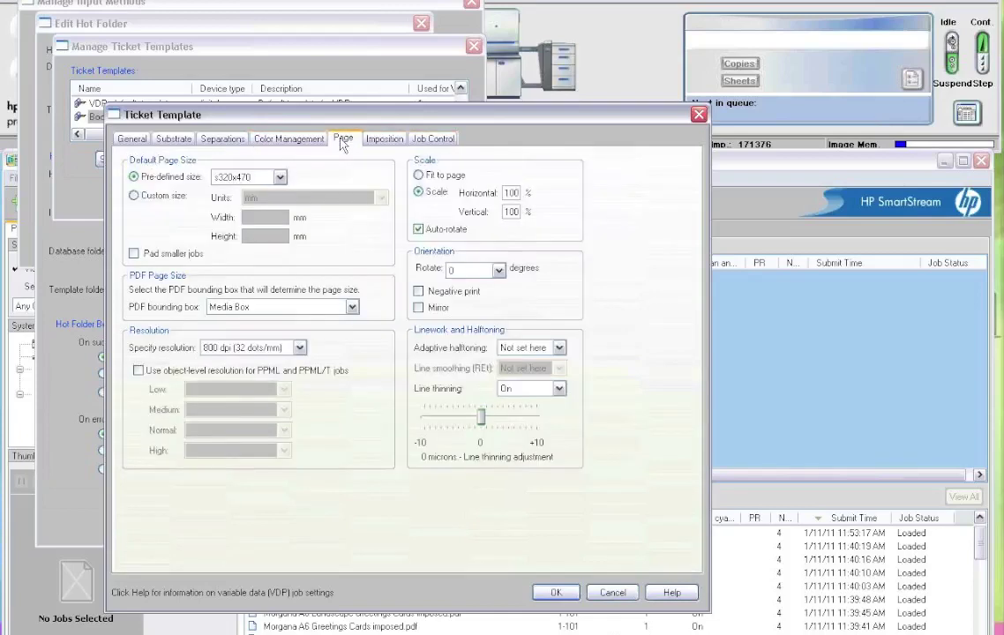
pyautogui.click(558, 389)
pyautogui.click(512, 413)
pyautogui.click(558, 591)
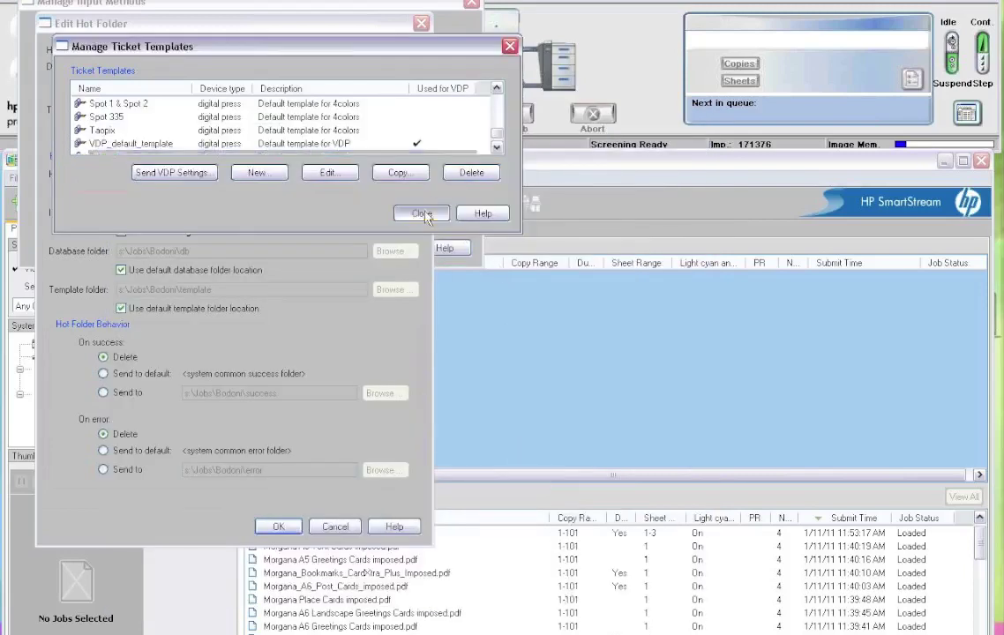
# Step: Assign the Bodoni ticket template to the Bodoni hot folder, save it and finish managing input methods
pyautogui.click(422, 213)
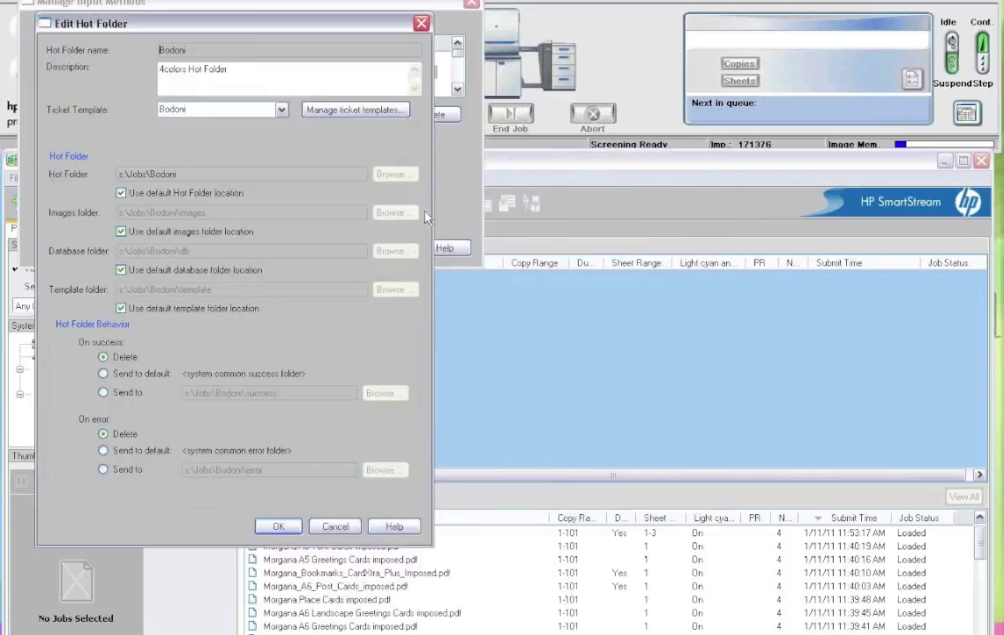
pyautogui.click(278, 527)
pyautogui.click(346, 251)
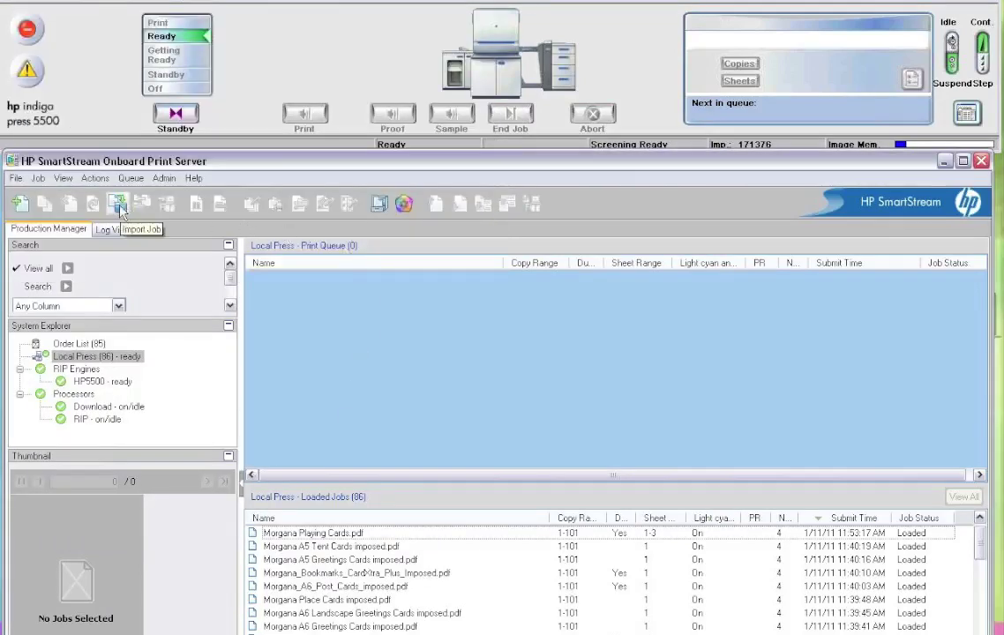
# Step: Start a job import and choose pressSIGN_TestSheet.pdf from the Desktop as its file
pyautogui.click(119, 206)
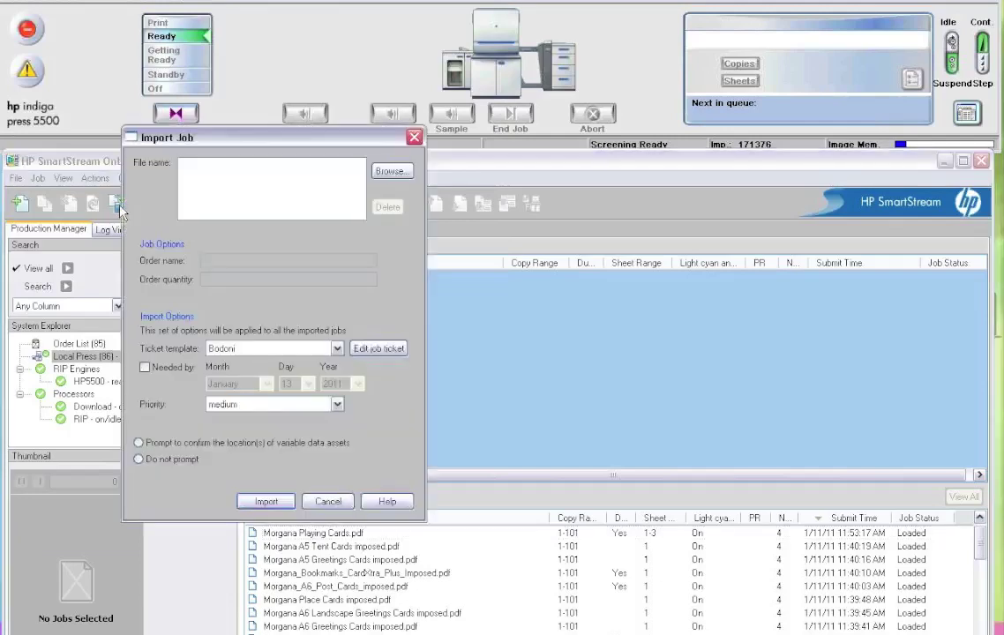
pyautogui.click(391, 173)
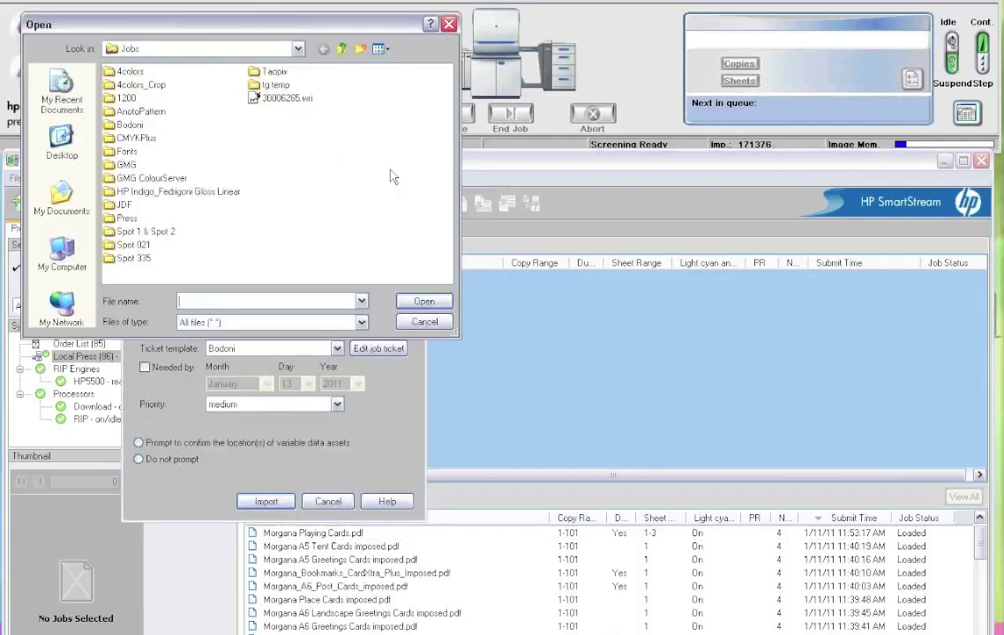
pyautogui.click(62, 143)
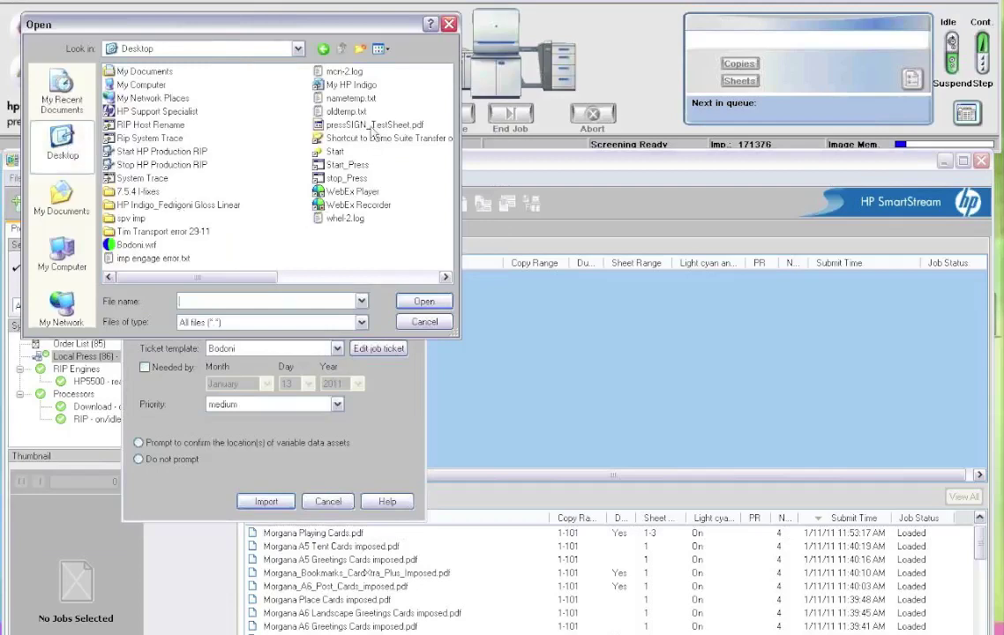
pyautogui.click(333, 124)
pyautogui.press('Return')
# Step: Import the test sheet job using the Bodoni ticket template
pyautogui.click(337, 350)
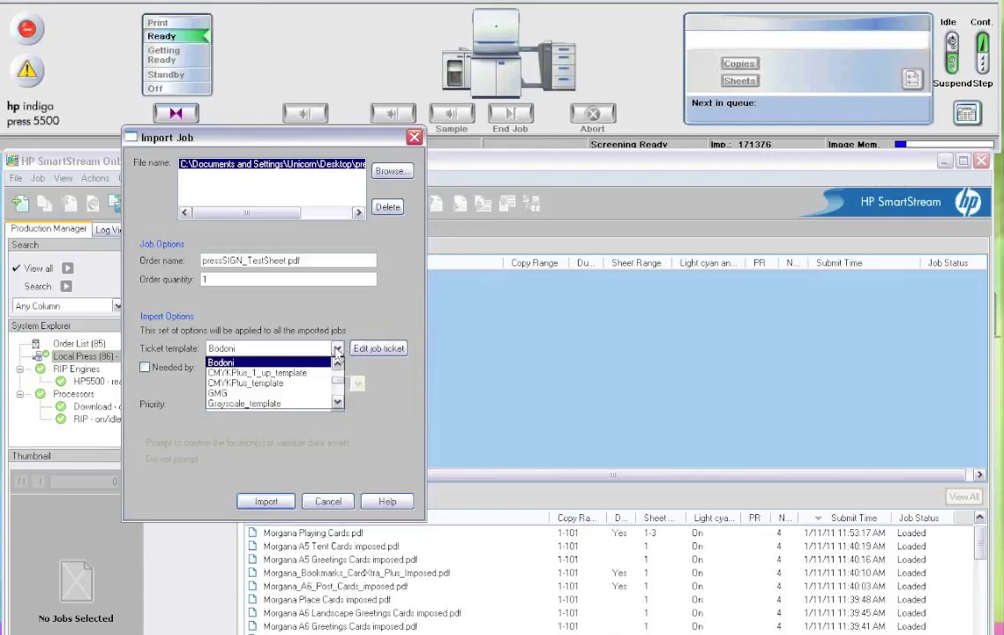
pyautogui.click(236, 369)
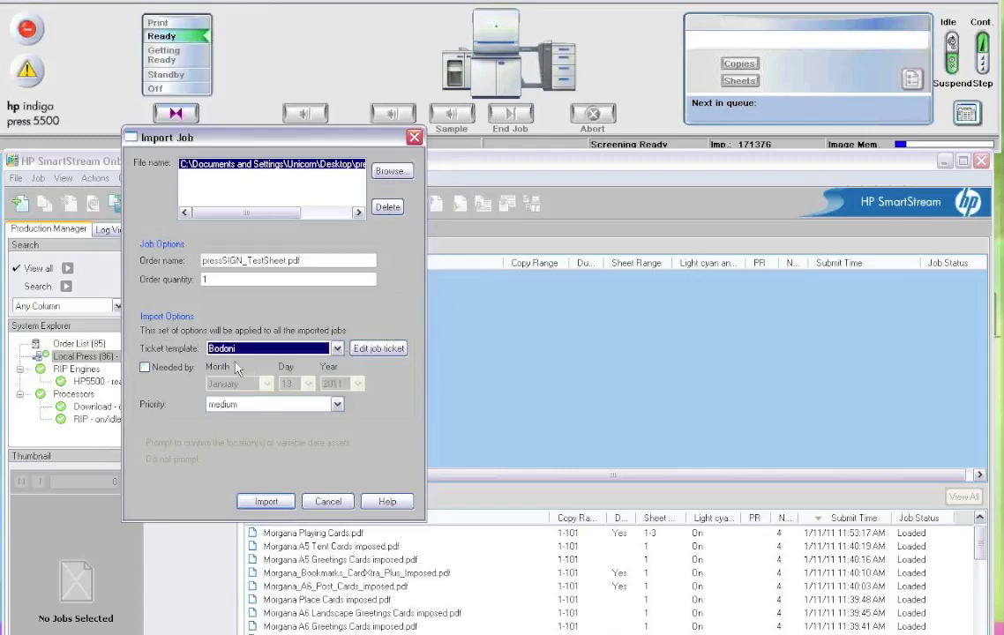
pyautogui.click(266, 501)
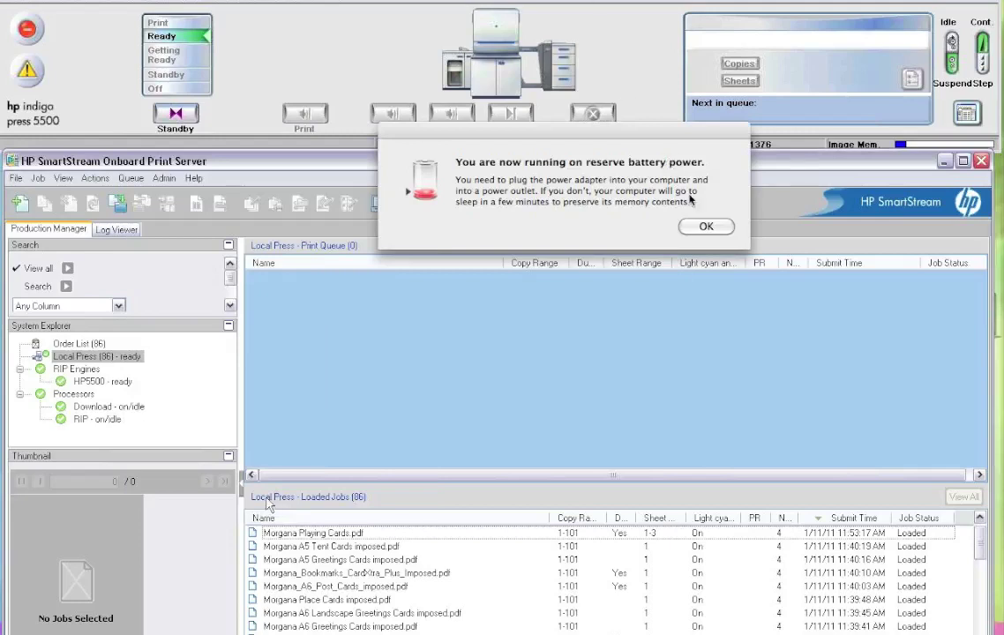
# Step: Dismiss the battery alert and rename the newly loaded pressSIGN_TestSheet.pdf job to pressSIGN_TestSheet_Linear
pyautogui.click(703, 227)
pyautogui.click(979, 518)
pyautogui.click(980, 518)
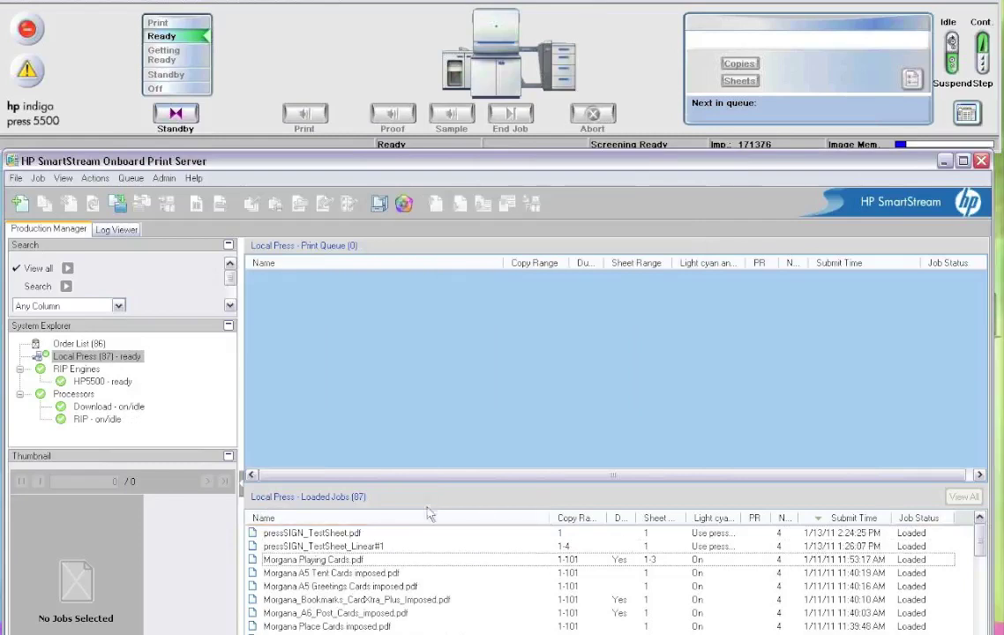
pyautogui.click(344, 534)
pyautogui.doubleClick(344, 534)
pyautogui.click(412, 236)
pyautogui.moveTo(412, 236); pyautogui.dragTo(397, 236)
pyautogui.press('BackSpace')
pyautogui.write('_Linear')
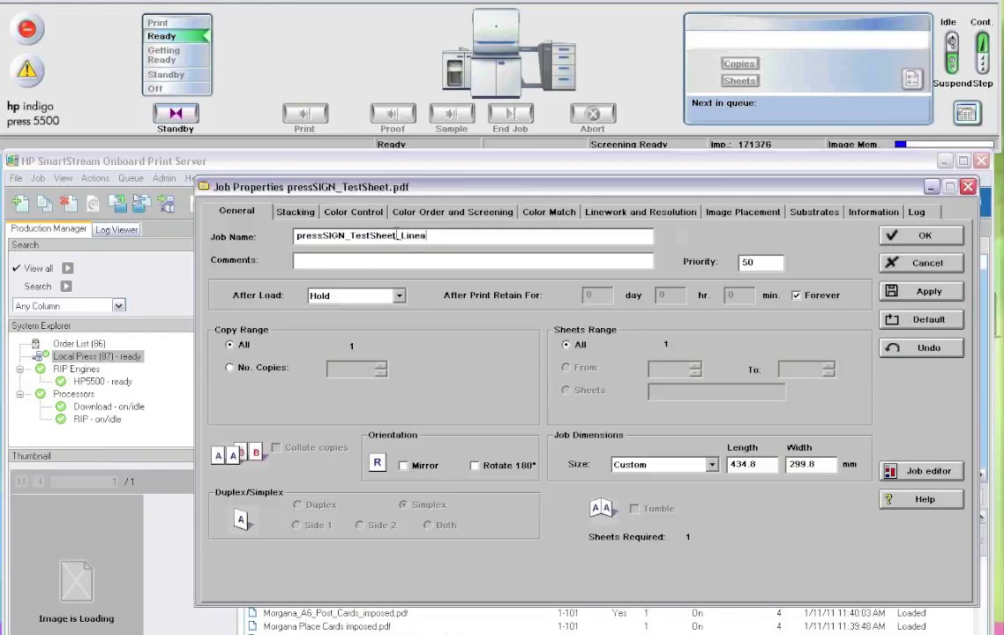
# Step: Set the job to 2 copies, apply the change and check its substrate assignment before closing the job properties
pyautogui.click(230, 368)
pyautogui.click(382, 365)
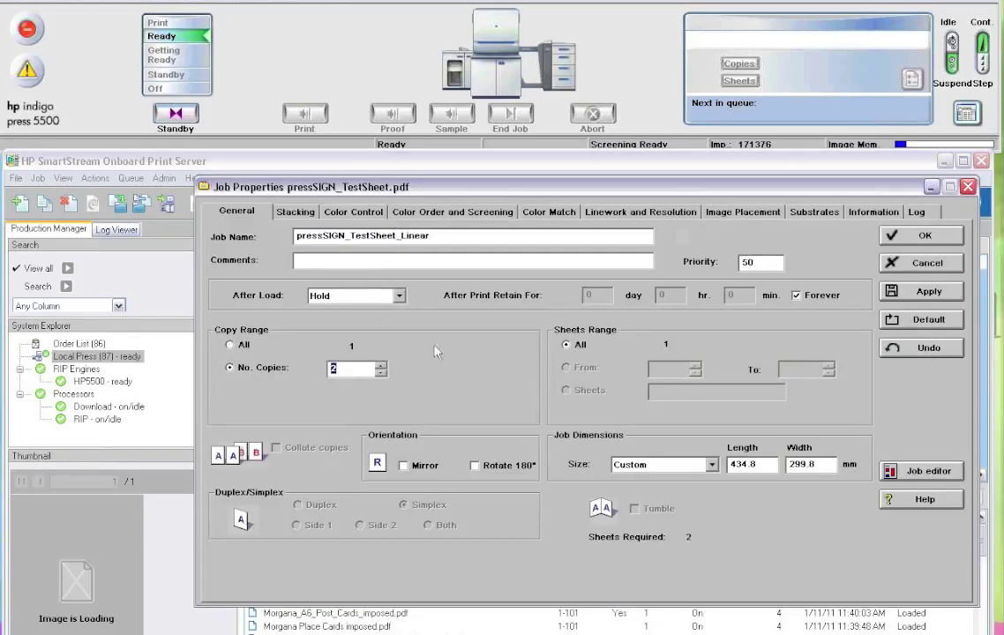
pyautogui.click(918, 300)
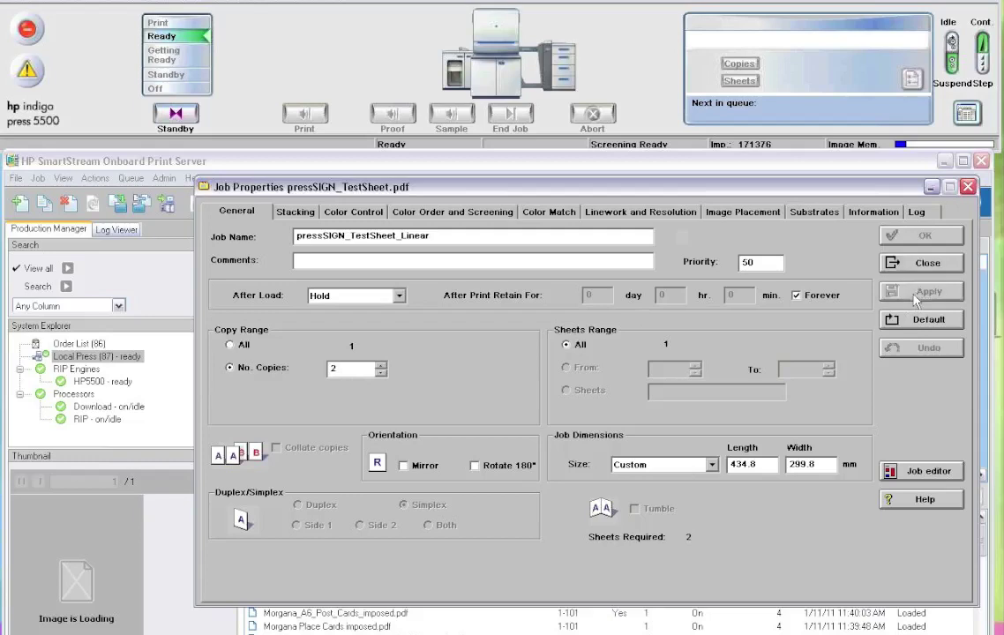
pyautogui.click(814, 213)
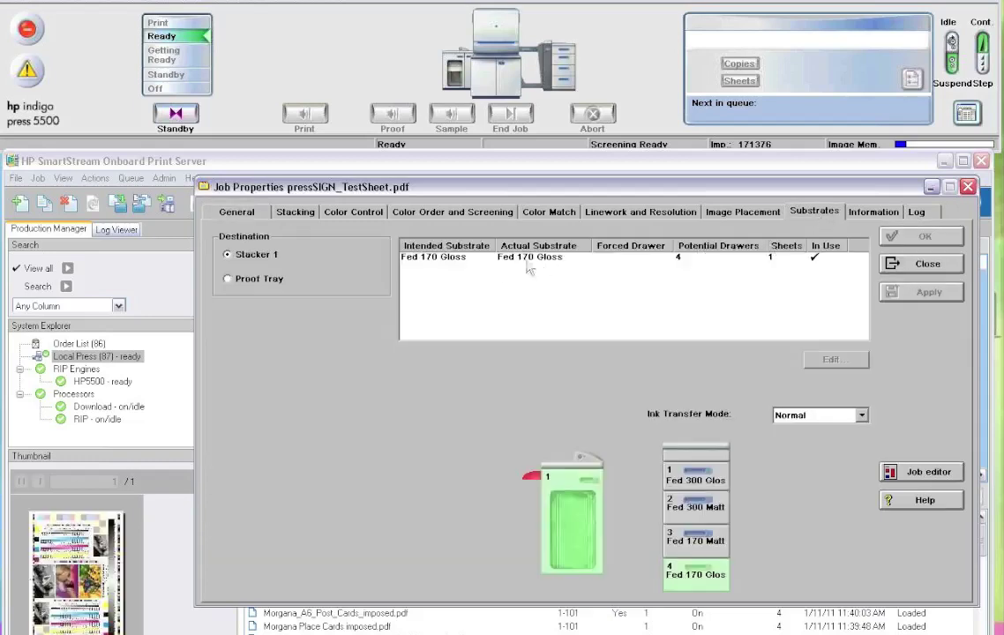
pyautogui.click(929, 265)
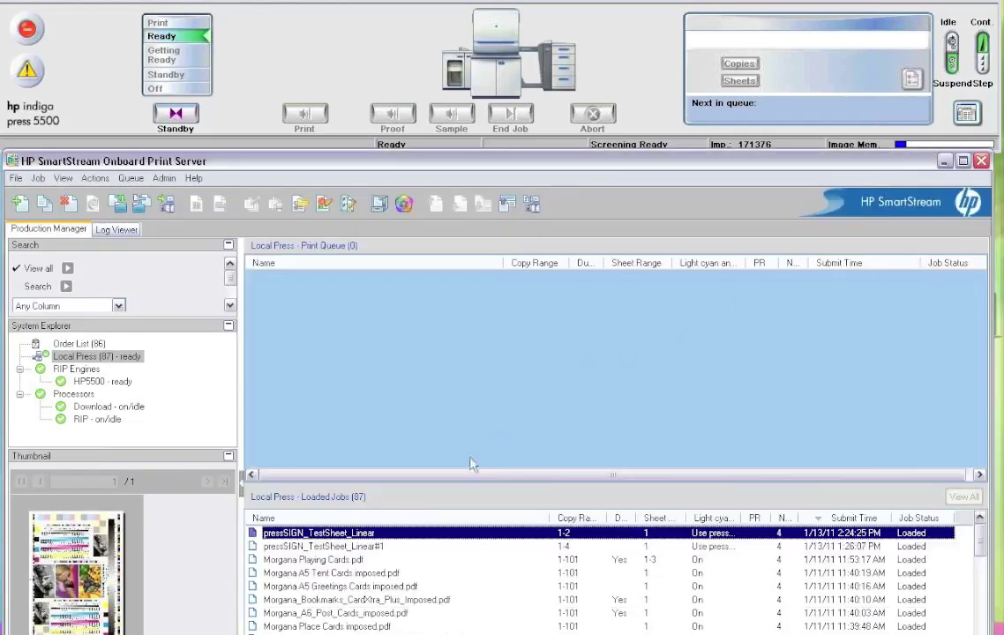
# Step: Move the pressSIGN_TestSheet_Linear job from the loaded jobs into the print queue and print it
pyautogui.moveTo(380, 534); pyautogui.dragTo(392, 352)
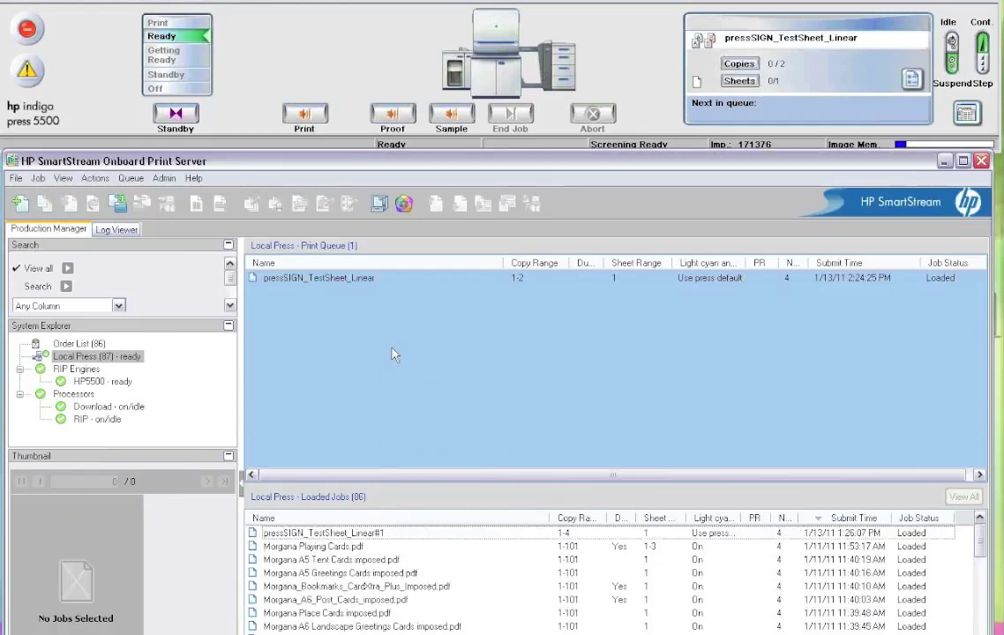
pyautogui.click(302, 117)
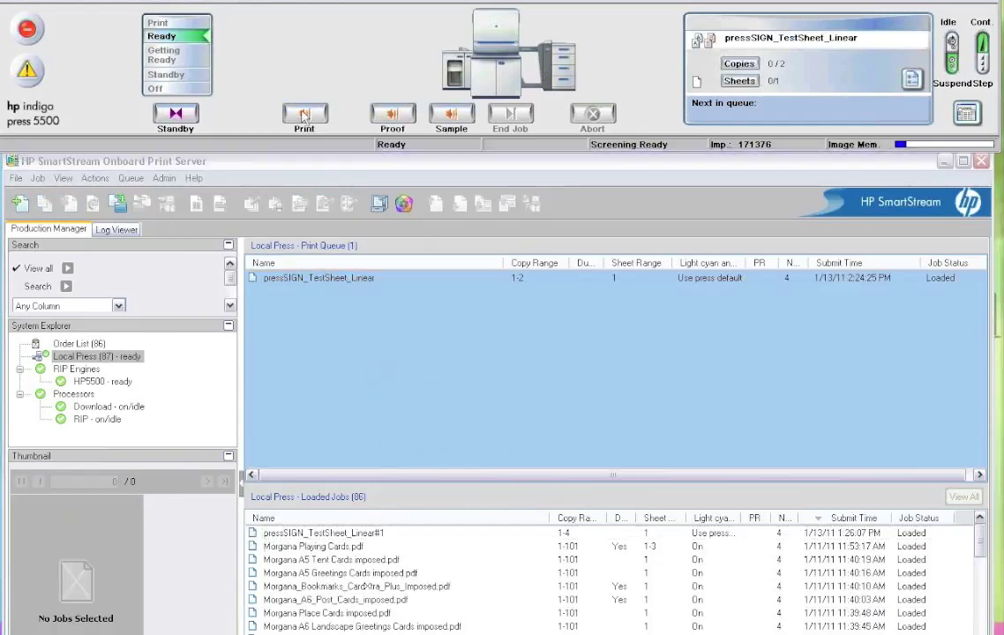
pyautogui.click(302, 117)
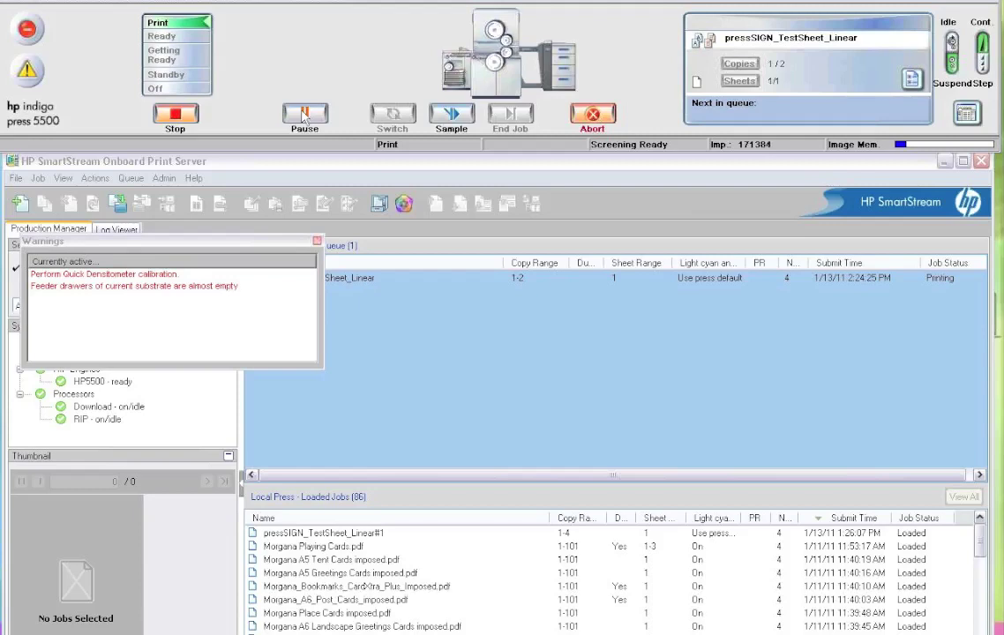
pyautogui.click(304, 114)
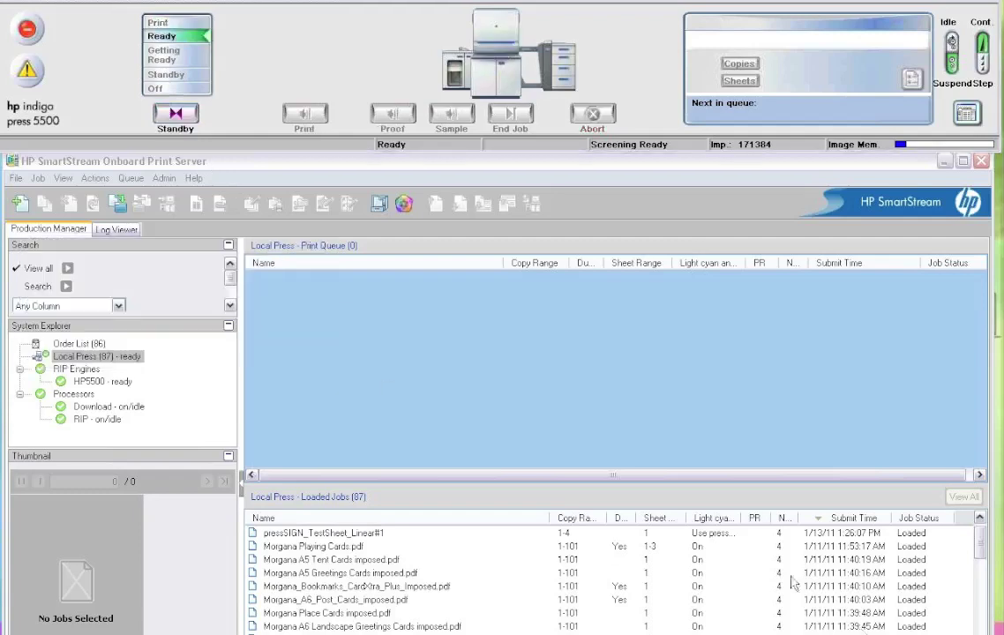
pyautogui.click(166, 179)
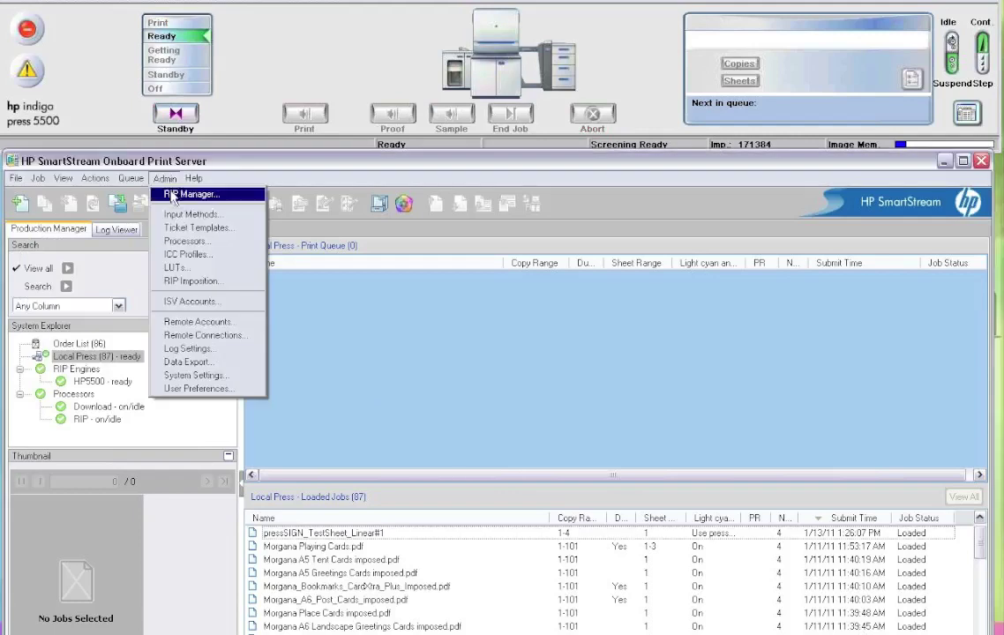
pyautogui.click(190, 228)
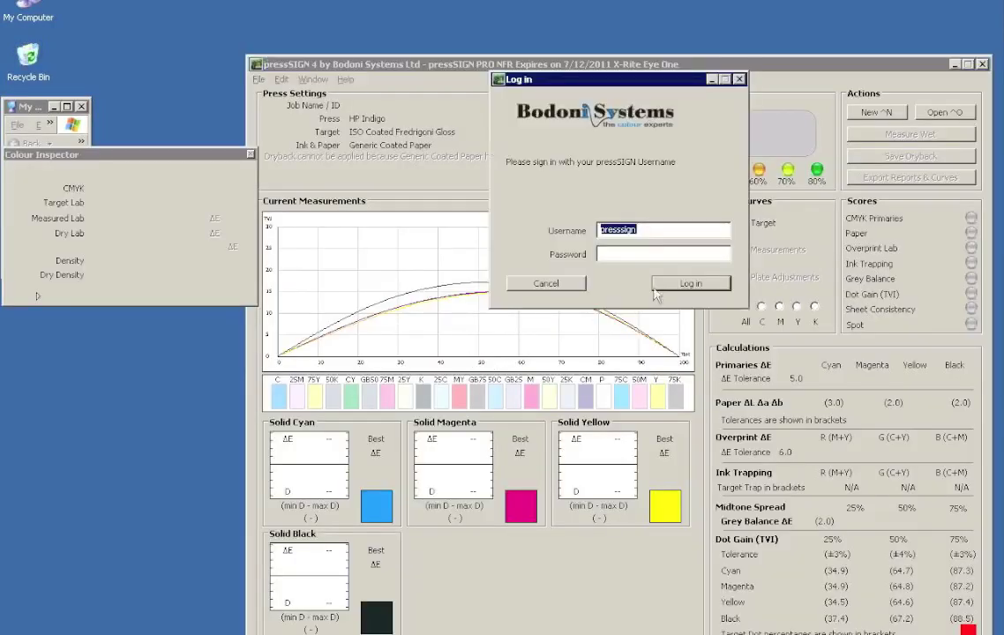
# Step: Switch to pressSIGN, log in and calibrate the X-Rite Eye One measuring device
pyautogui.click(671, 285)
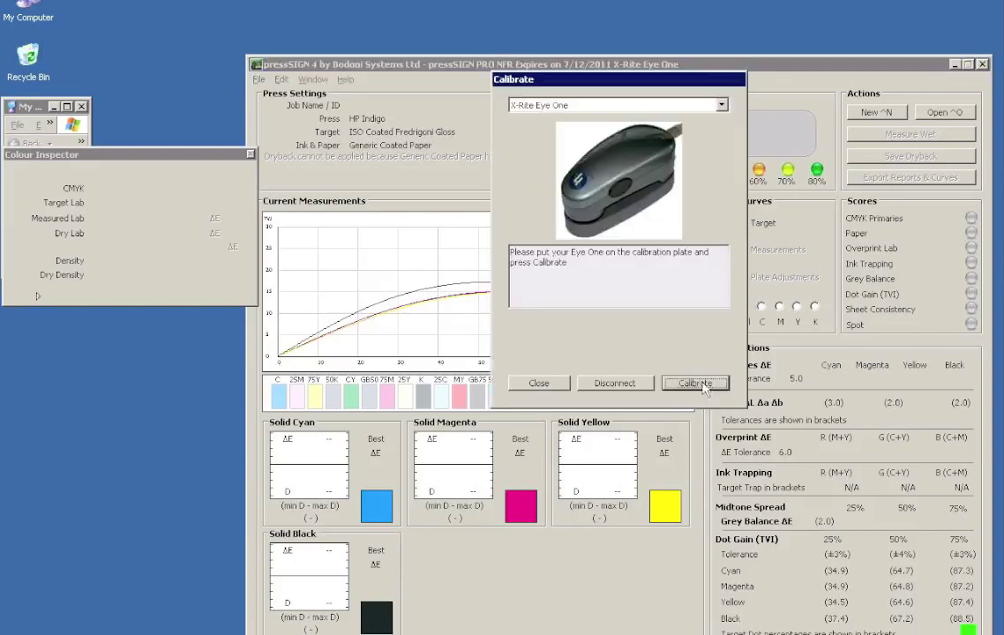
pyautogui.click(701, 385)
pyautogui.click(546, 386)
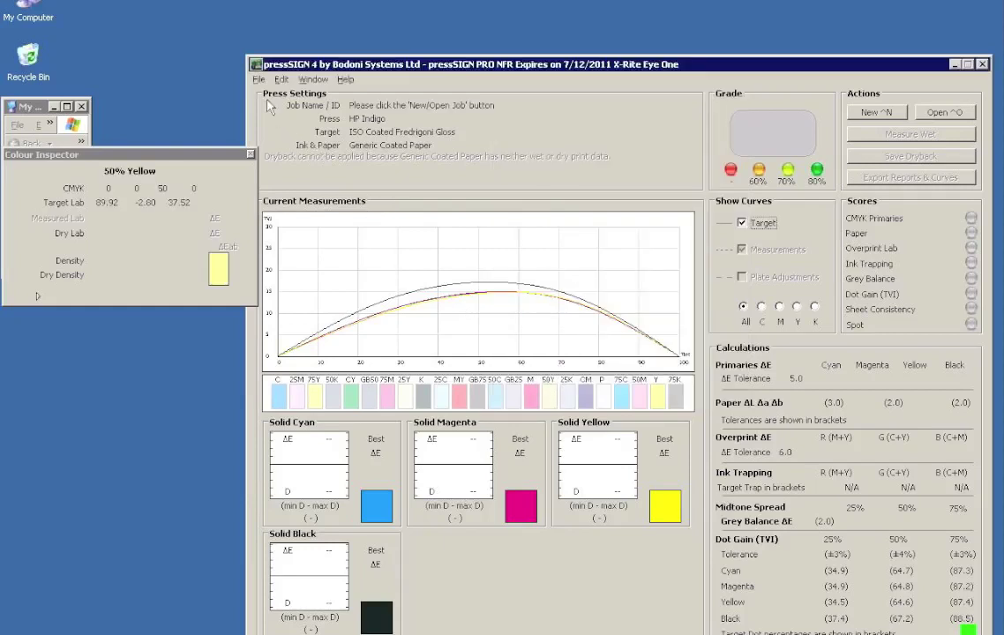
# Step: Start a new press target standard in the preferences and import it from the ICC profile ISOcoated_v2_eci.icc
pyautogui.click(259, 79)
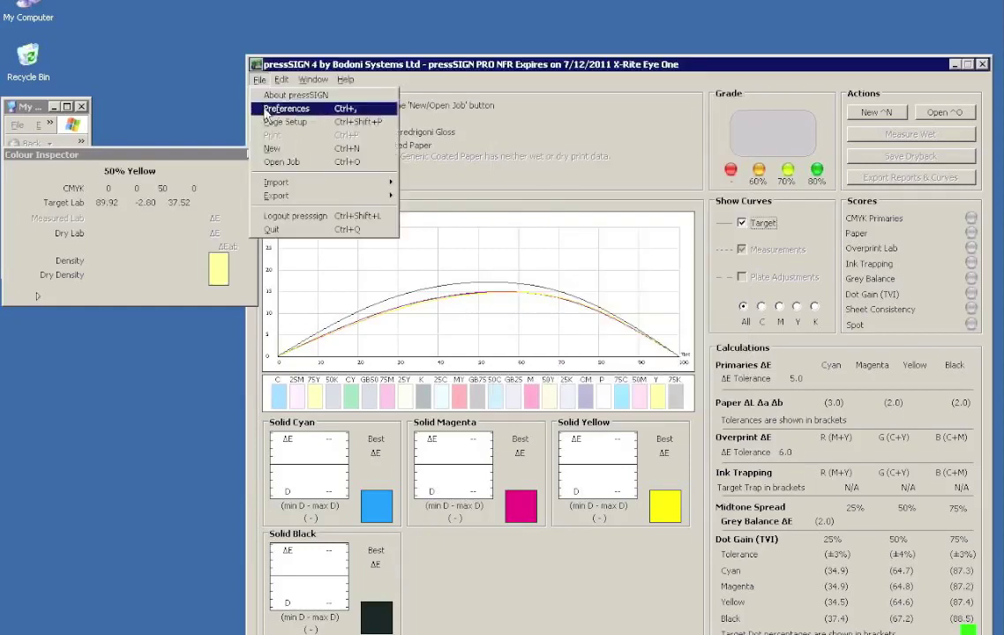
pyautogui.click(284, 108)
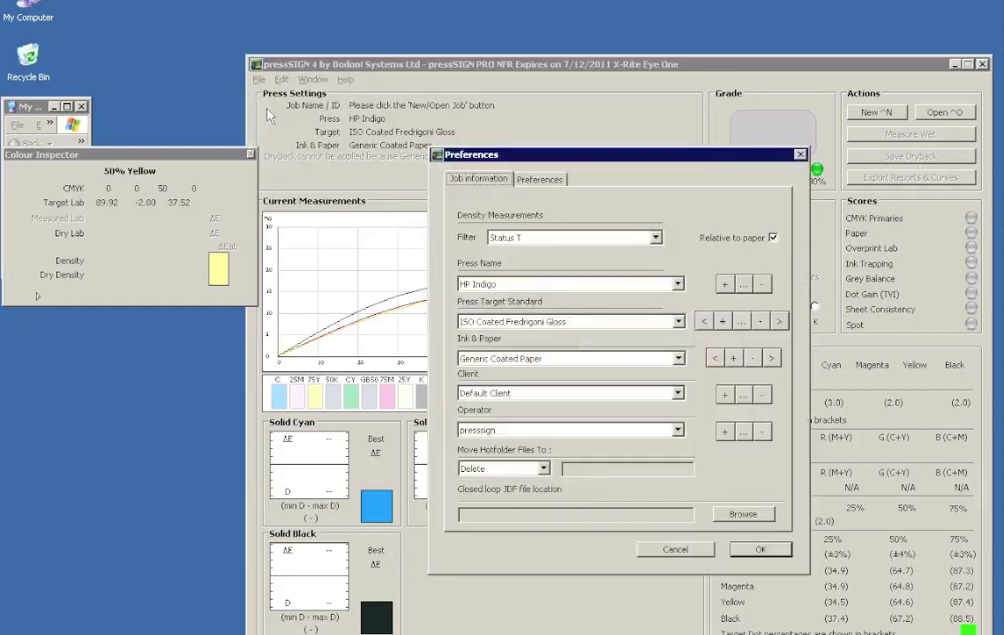
pyautogui.click(727, 324)
pyautogui.click(485, 141)
pyautogui.click(406, 228)
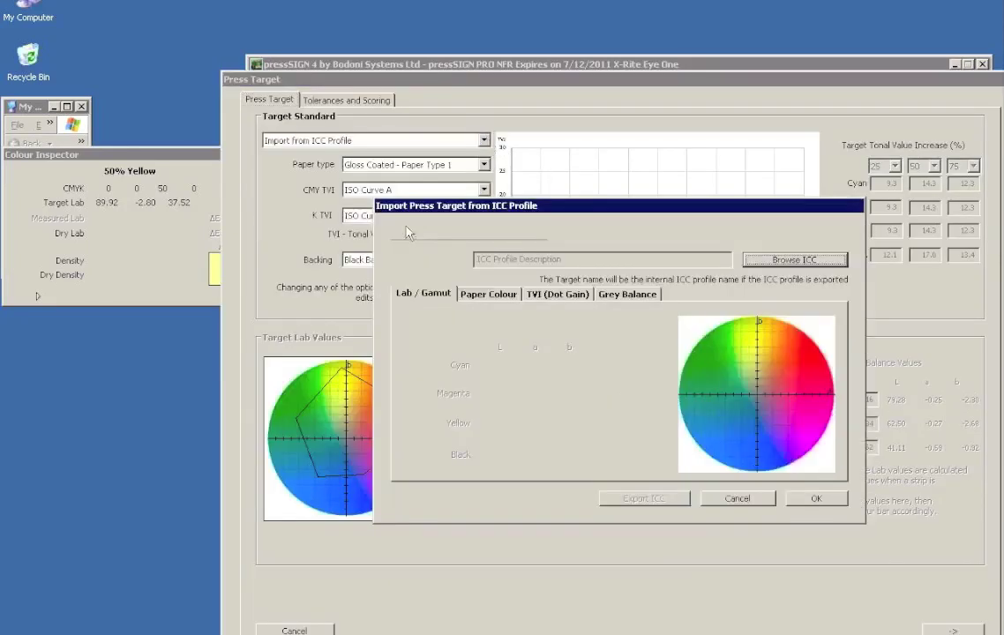
pyautogui.click(798, 259)
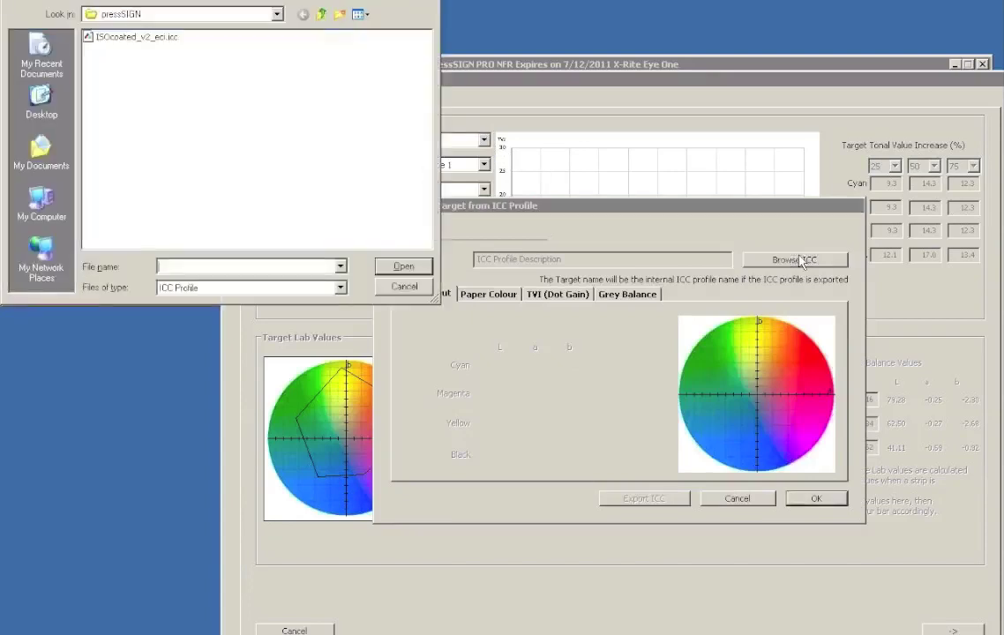
pyautogui.click(144, 37)
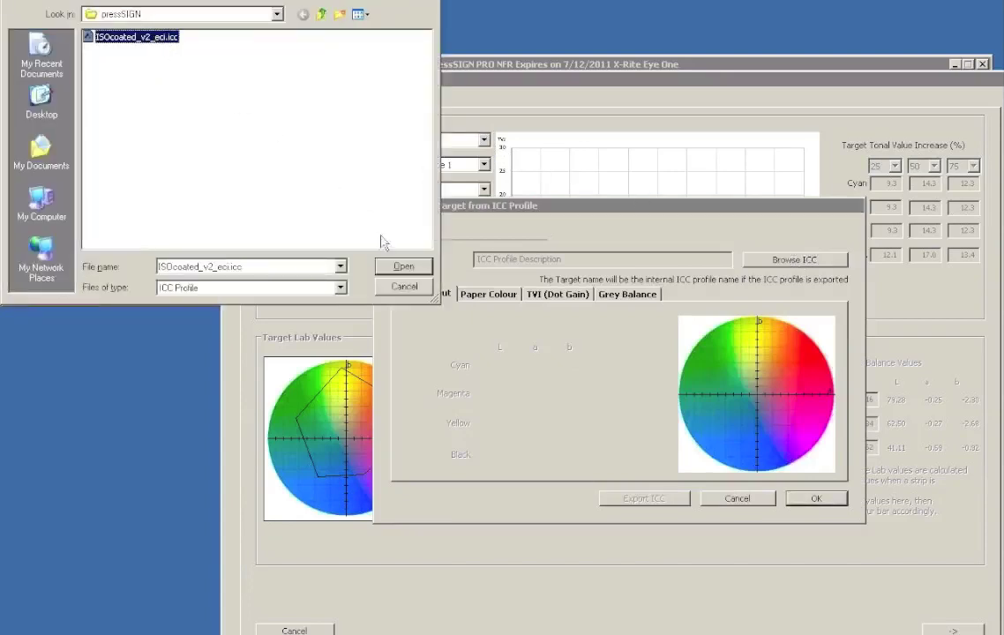
pyautogui.click(402, 266)
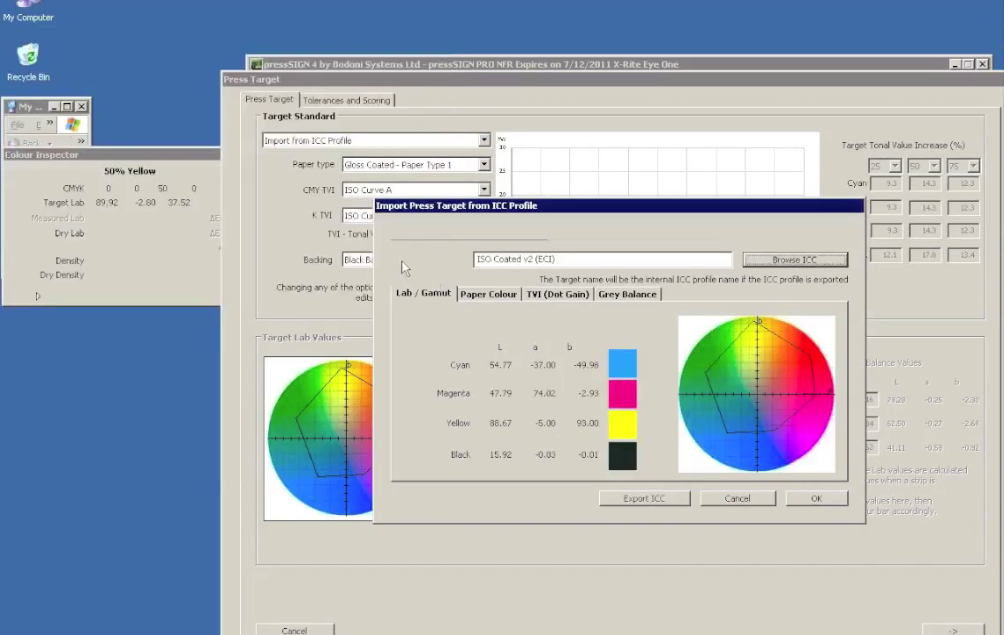
# Step: Measure the paper for the target's paper colour, compare it with the profile white and select the custom measured values
pyautogui.click(483, 297)
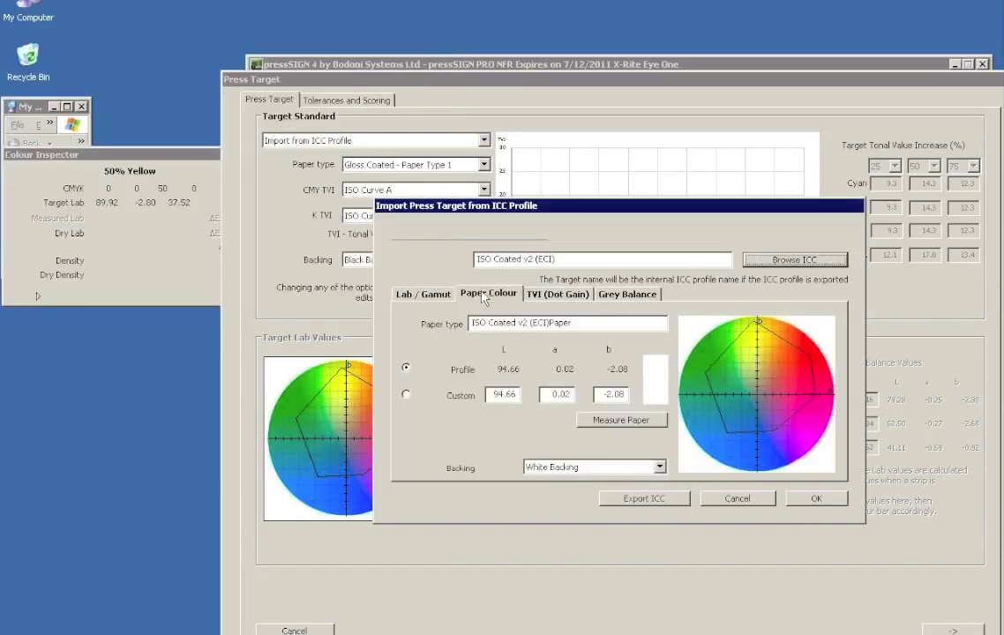
pyautogui.click(641, 422)
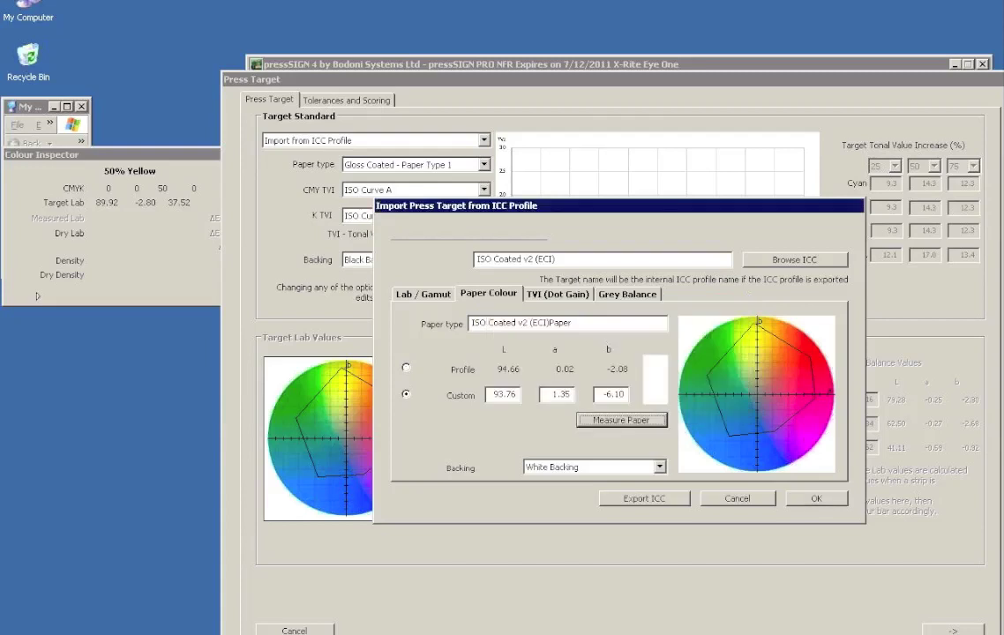
pyautogui.click(406, 369)
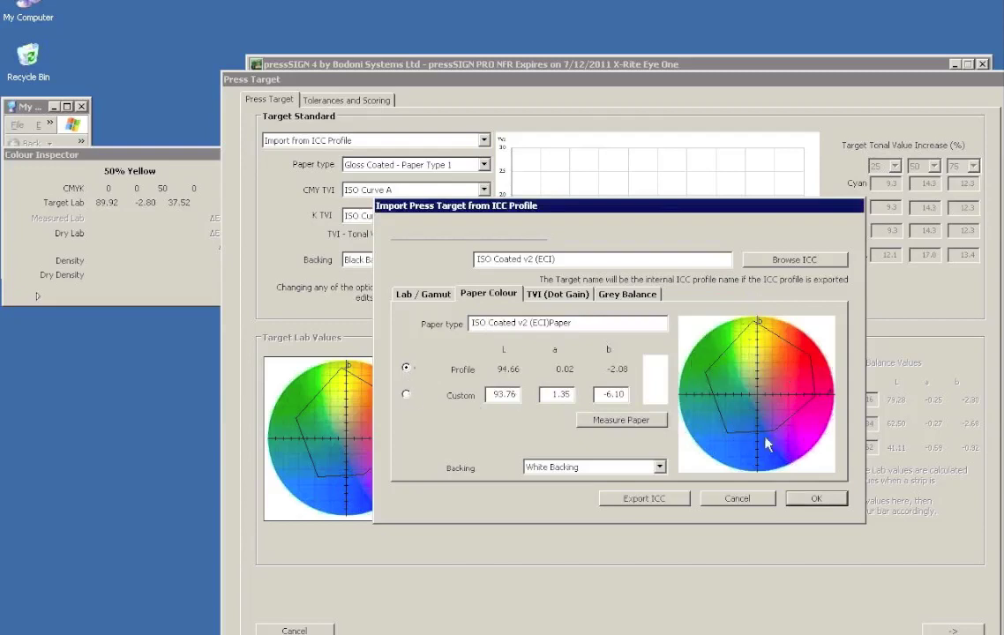
pyautogui.click(406, 396)
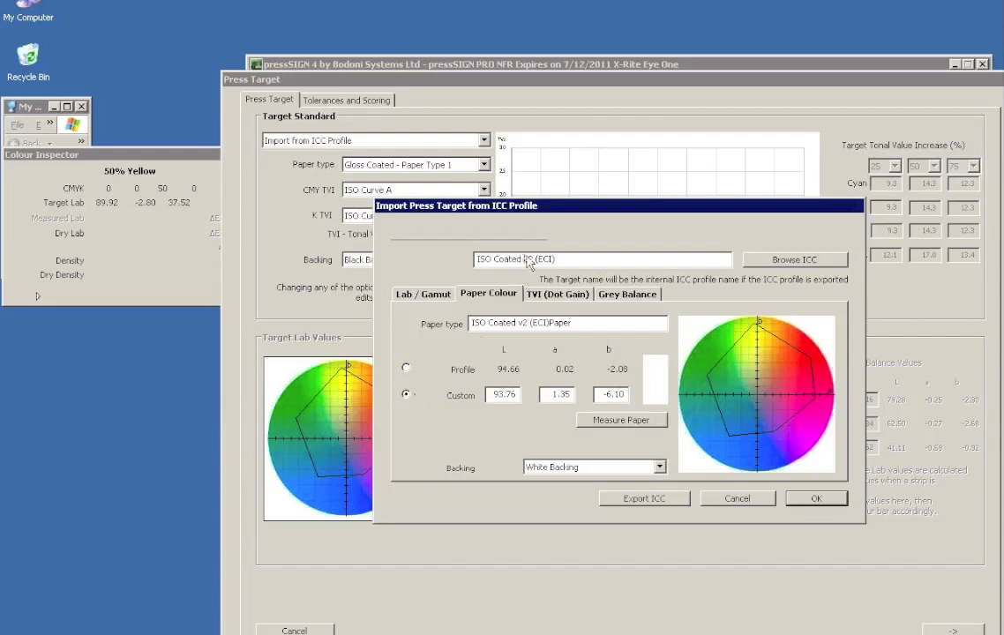
# Step: Name the target ISO Coated Fedrigoni, review its dot gain and grey balance values, and accept the ICC import
pyautogui.moveTo(525, 261); pyautogui.dragTo(572, 262)
pyautogui.write('Fedrigoni')
pyautogui.click(812, 498)
pyautogui.click(557, 293)
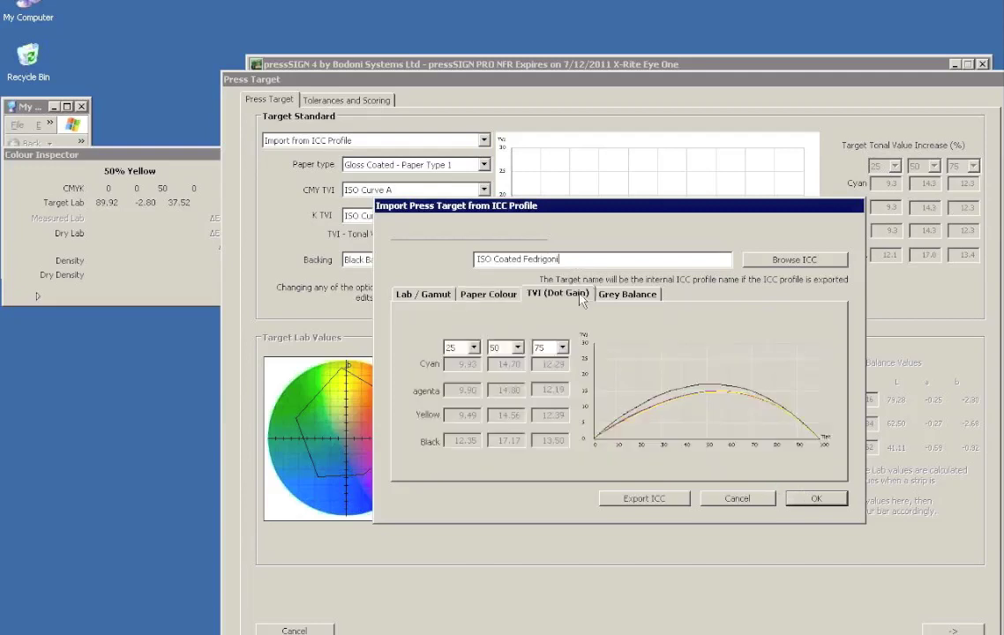
pyautogui.click(626, 296)
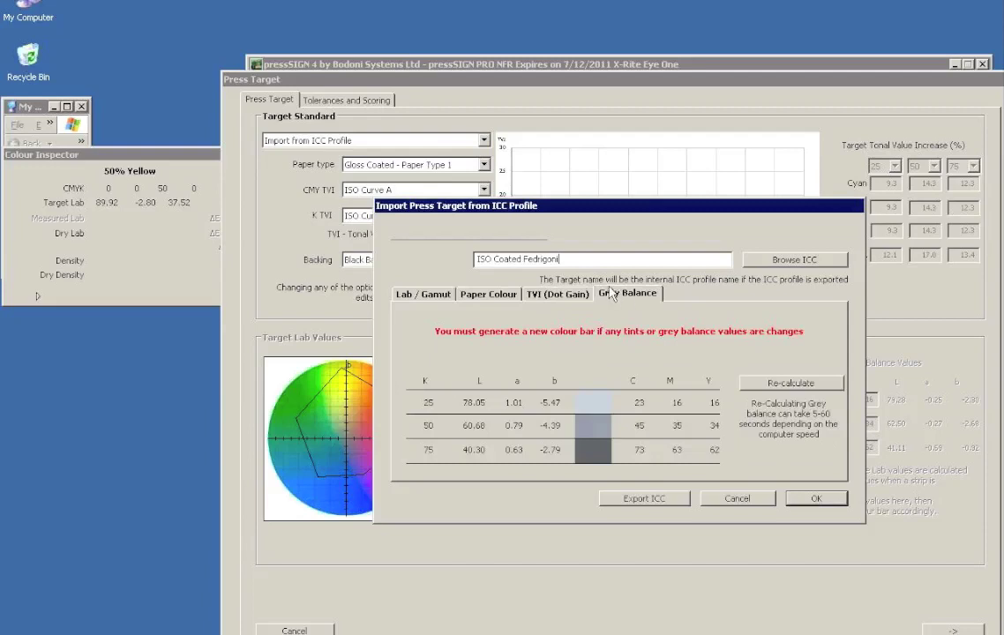
pyautogui.click(814, 499)
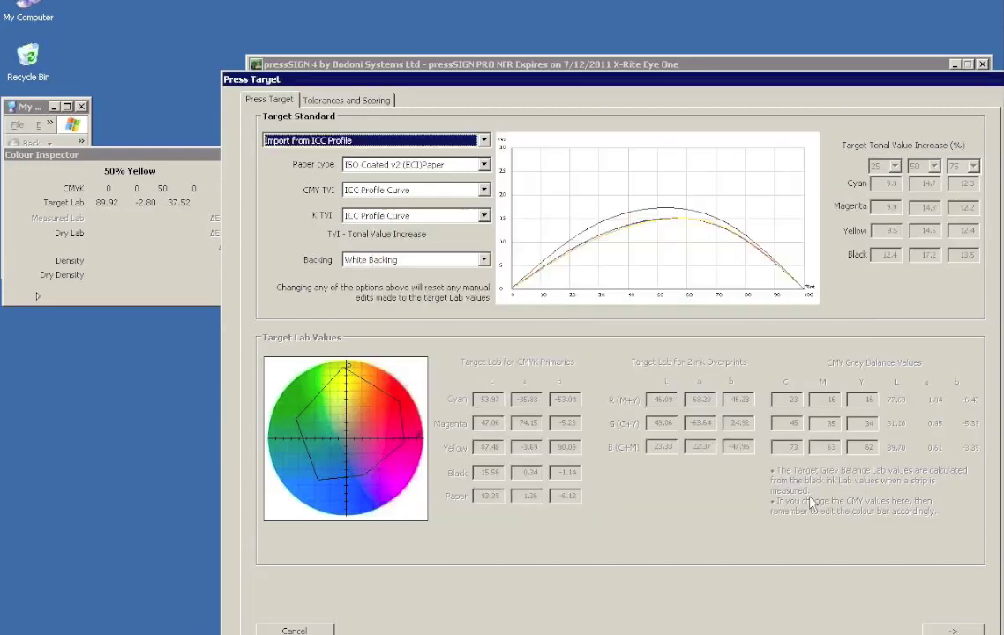
# Step: Save the ISO Coated Fedrigoni press target with its default tolerances and scoring, and apply the preferences
pyautogui.click(953, 630)
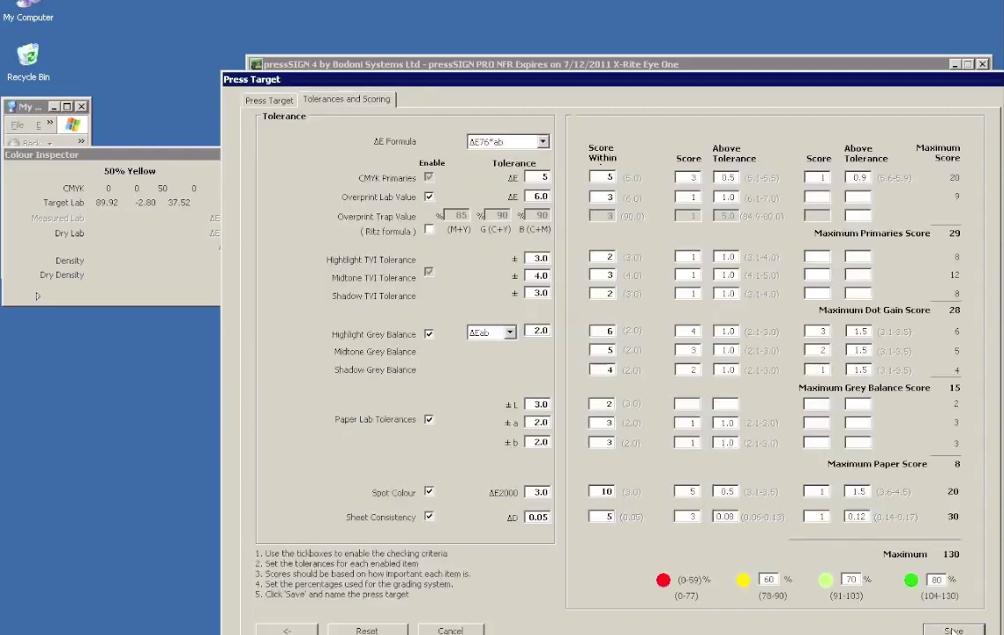
pyautogui.click(953, 630)
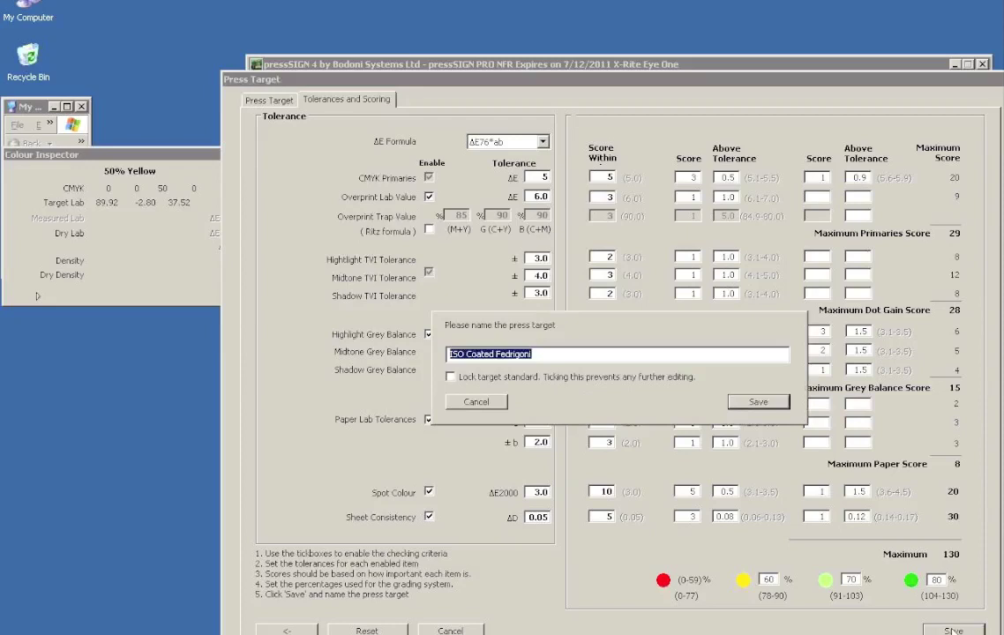
pyautogui.click(757, 402)
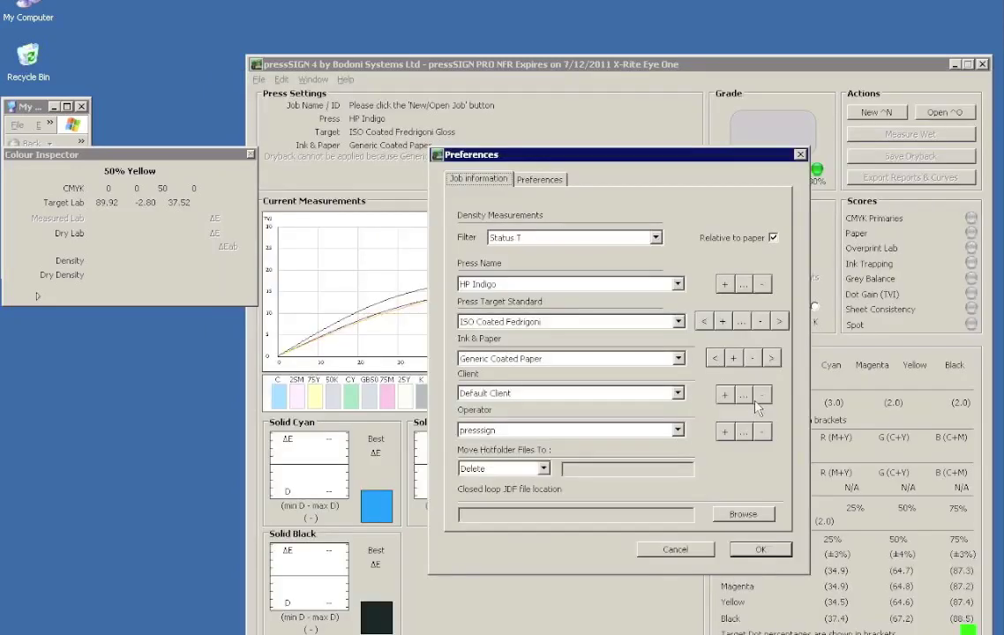
pyautogui.click(762, 550)
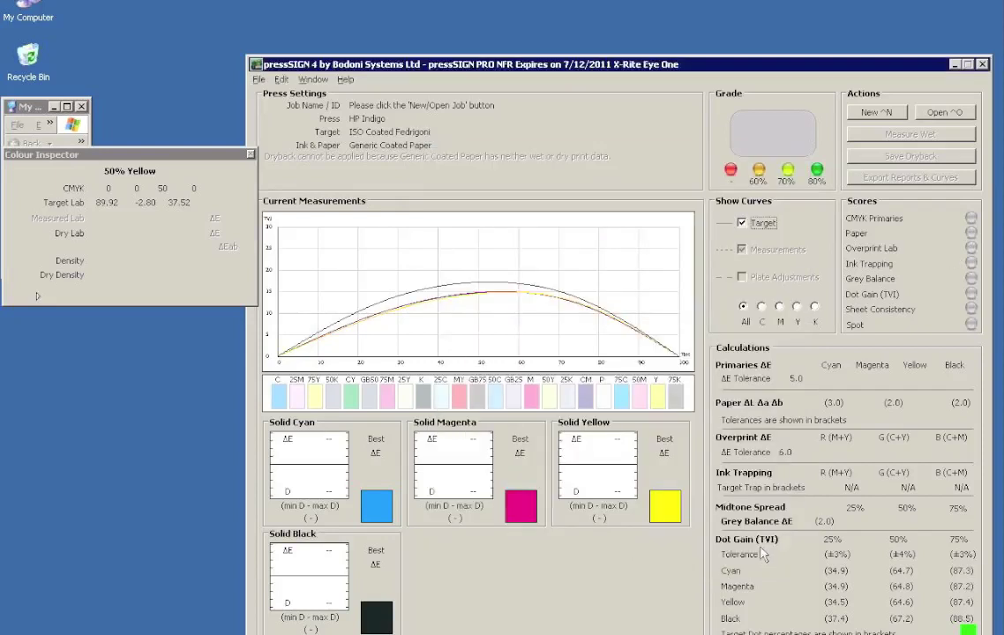
# Step: Create a job named Fedrigoni Linear with Fedrigoni Gloss ink and paper, a dry press sheet and the comment "Linear"
pyautogui.click(872, 113)
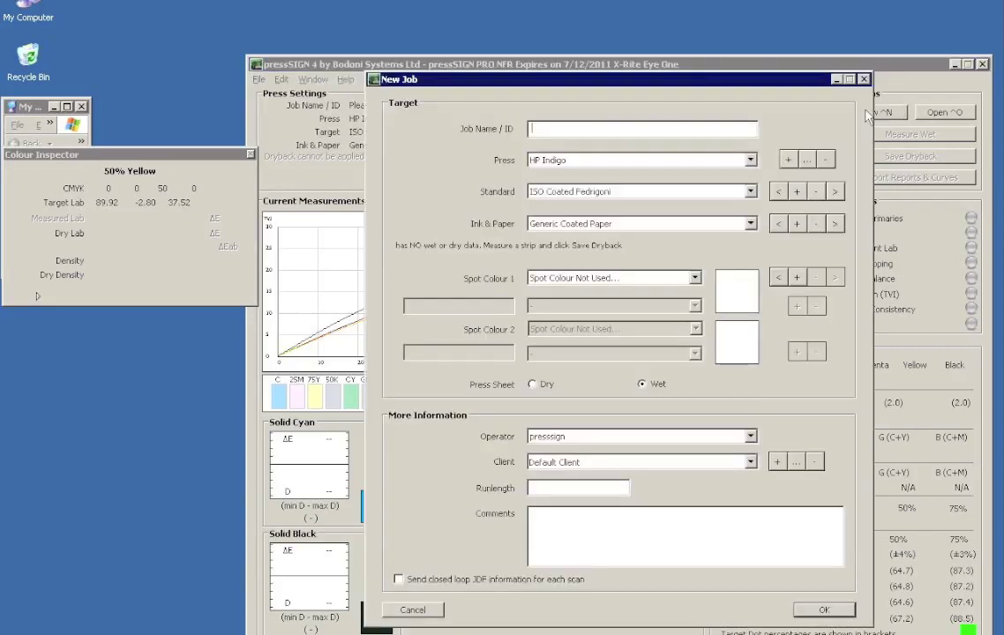
pyautogui.write('Fedrigoni Linear')
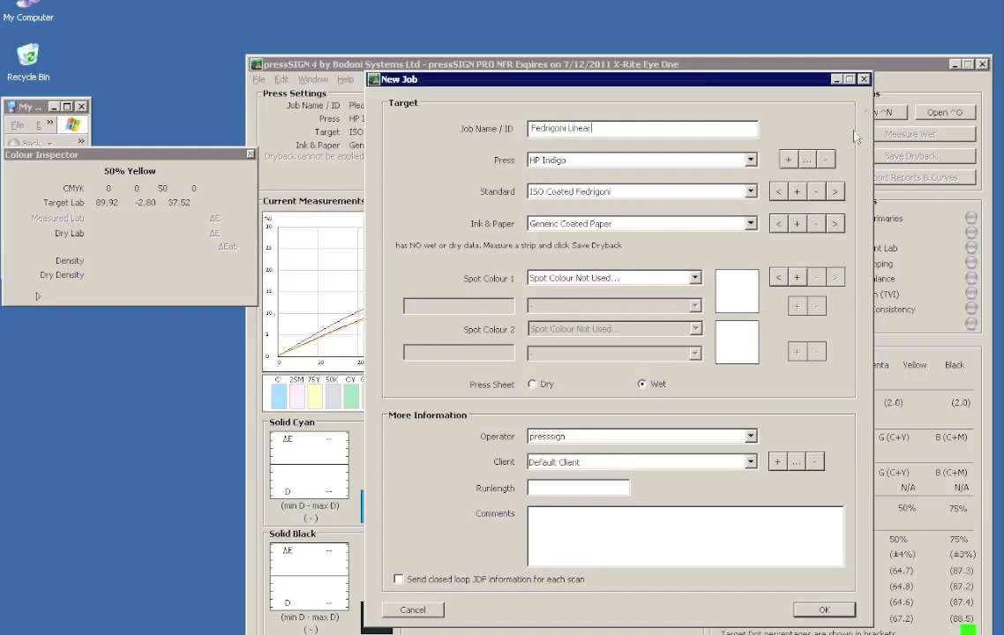
pyautogui.click(628, 226)
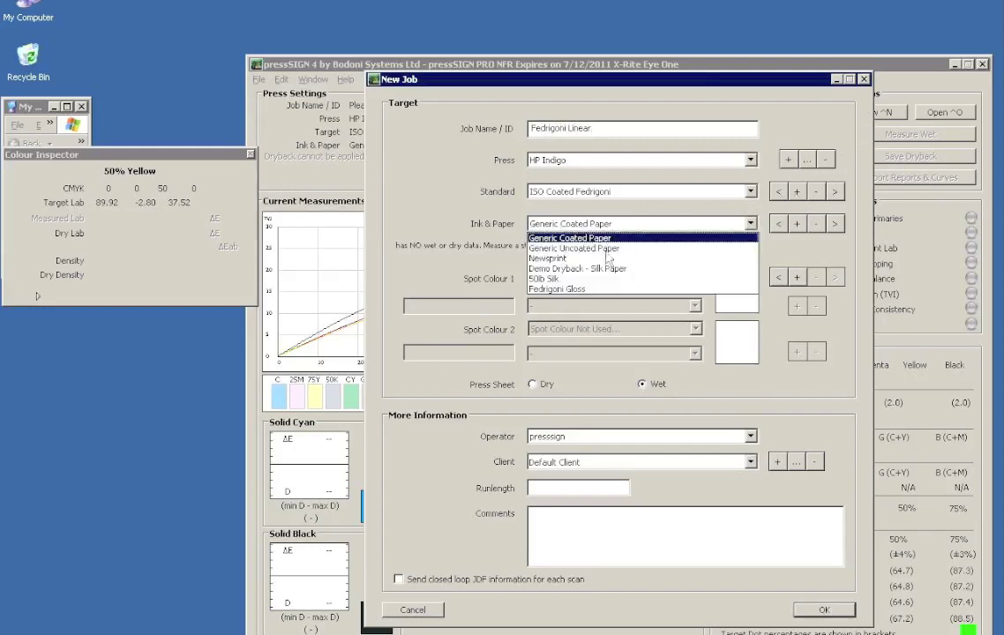
pyautogui.click(588, 289)
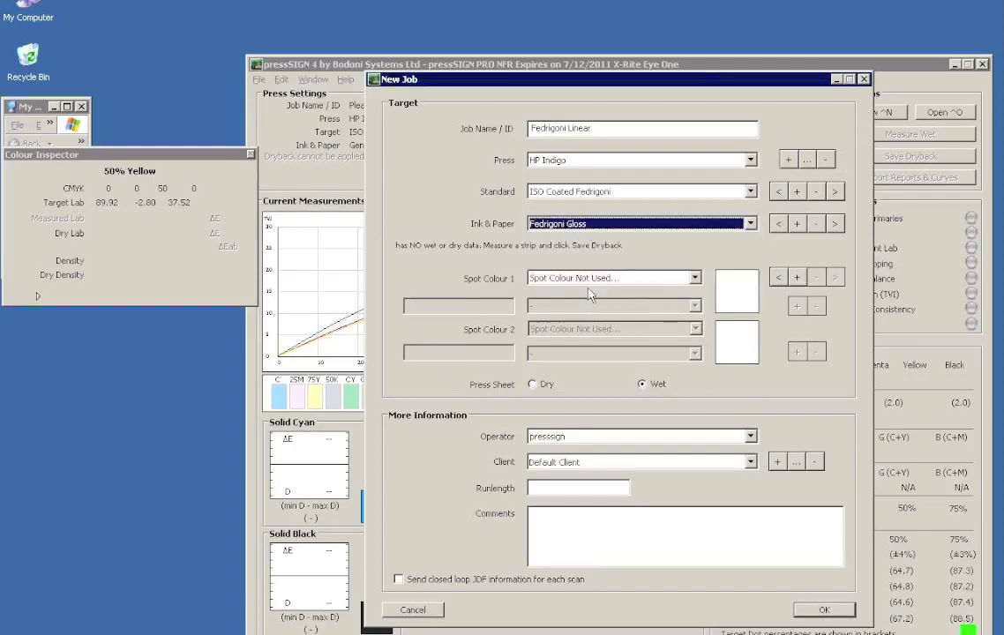
pyautogui.click(534, 386)
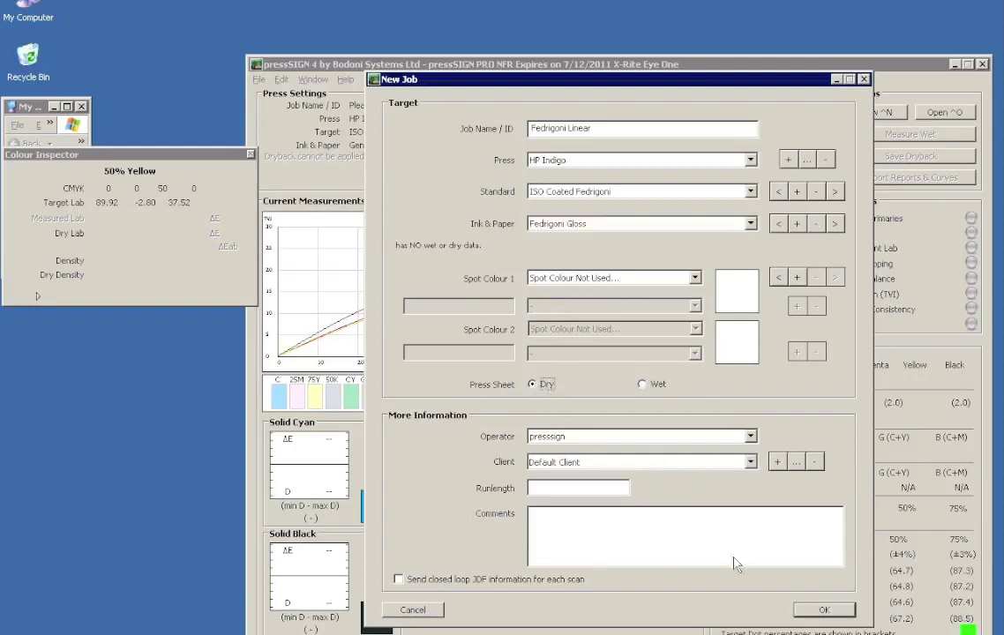
pyautogui.click(769, 549)
pyautogui.write('Linear')
pyautogui.click(834, 614)
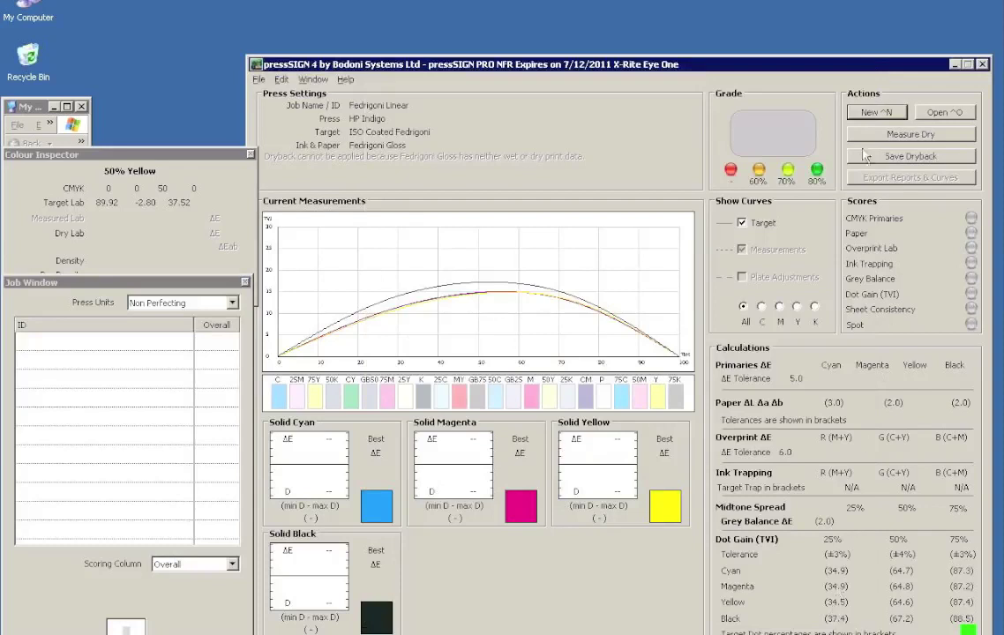
# Step: Measure the dry test sheet's colour bar in Strip Mode and close the measurement window
pyautogui.click(897, 137)
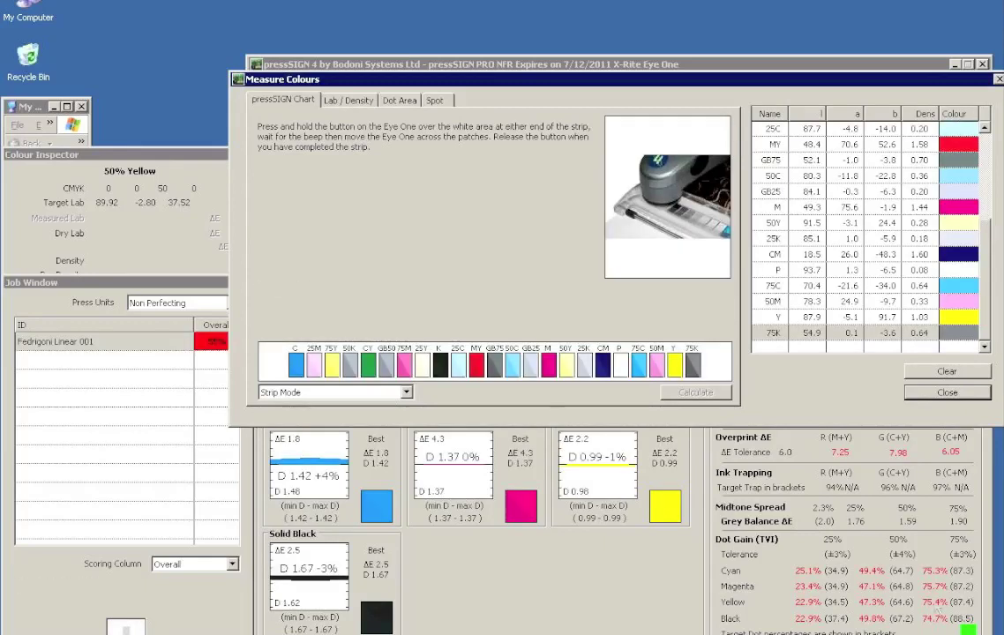
pyautogui.click(936, 394)
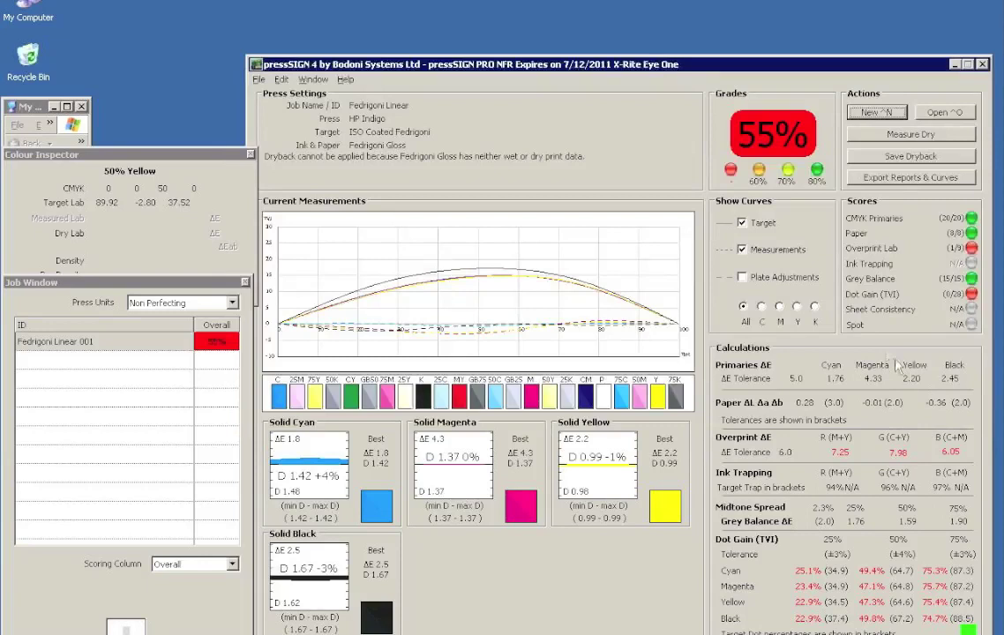
# Step: Export the job's CMYK LUT data in HP Indigo format as HP Indigo_Fedrigoni Gloss Linear
pyautogui.click(892, 179)
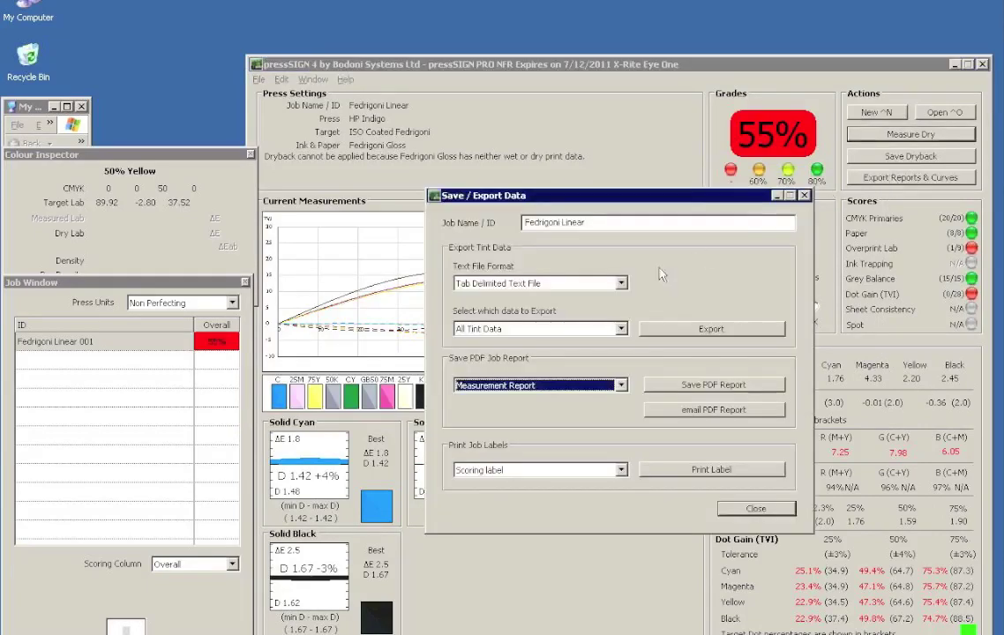
pyautogui.click(619, 284)
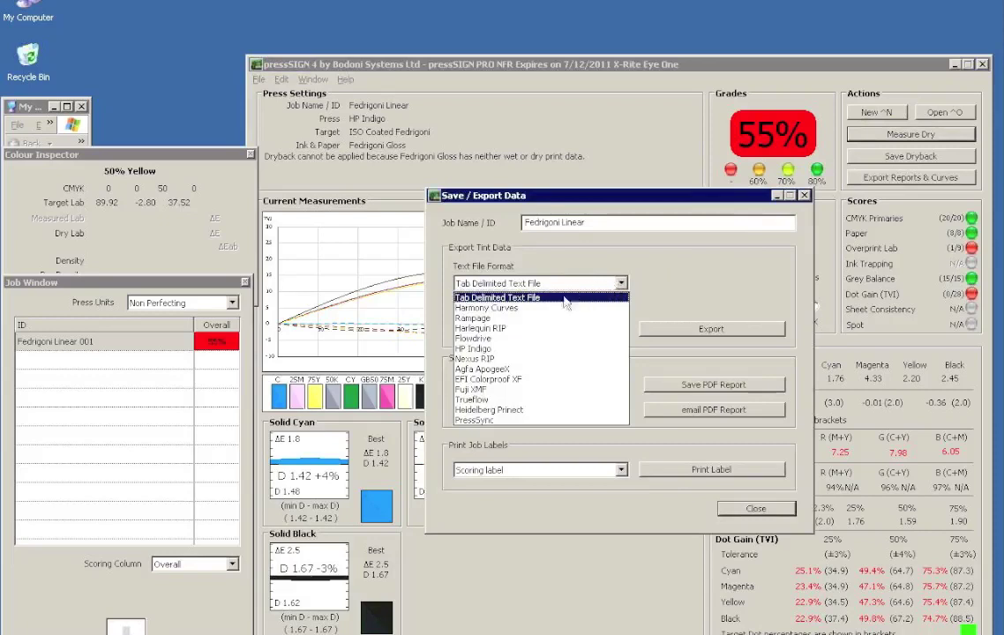
pyautogui.click(539, 350)
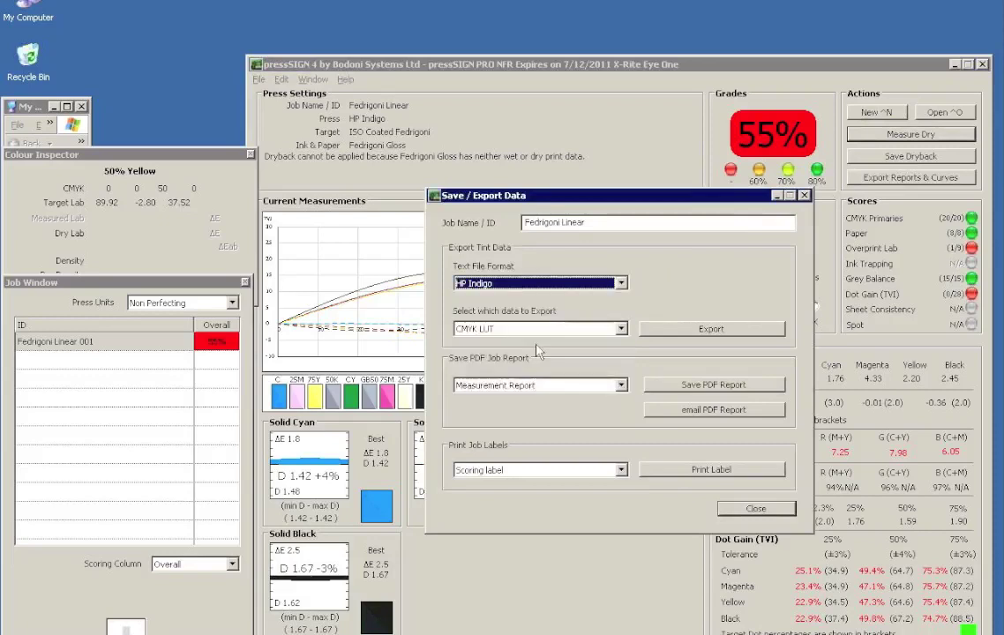
pyautogui.click(712, 329)
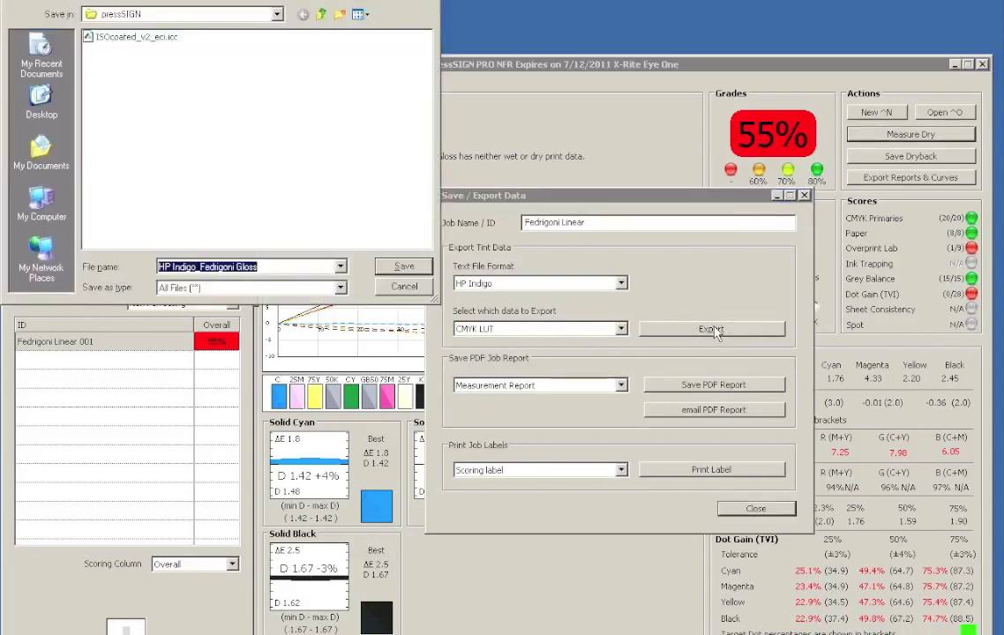
pyautogui.click(402, 267)
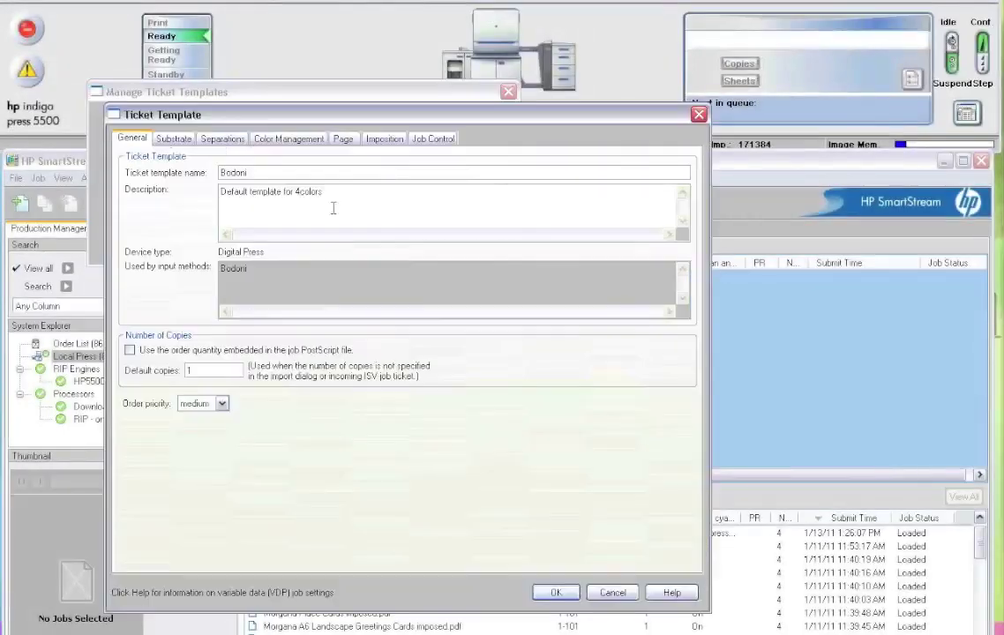
# Step: In HP SmartStream's Bodoni ticket template, inspect the separation-specific LUTs available for Cyan and cancel the separation edit
pyautogui.click(214, 145)
pyautogui.click(217, 331)
pyautogui.click(221, 415)
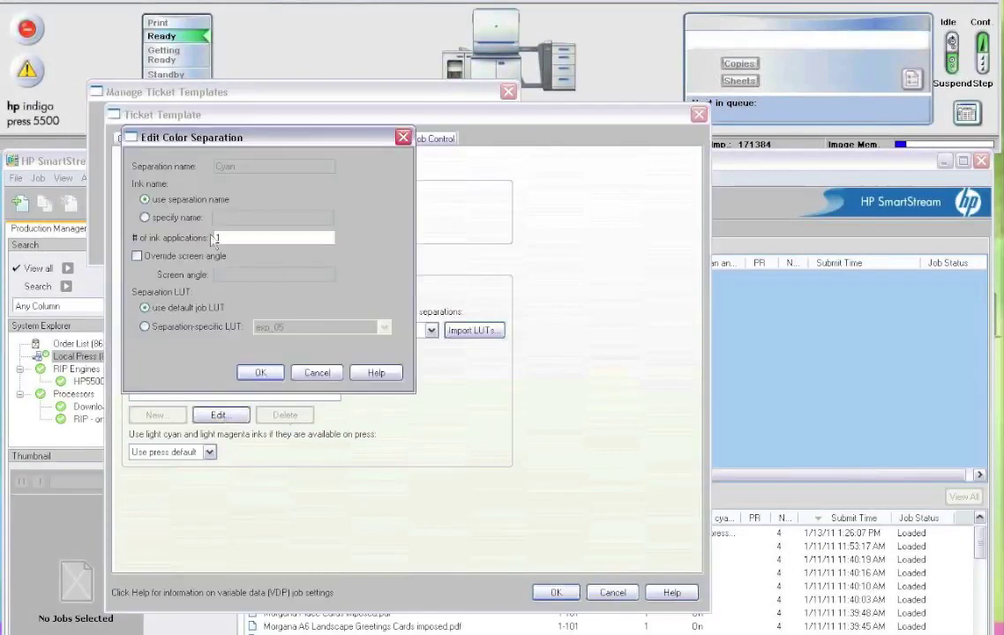
pyautogui.click(171, 332)
pyautogui.click(384, 328)
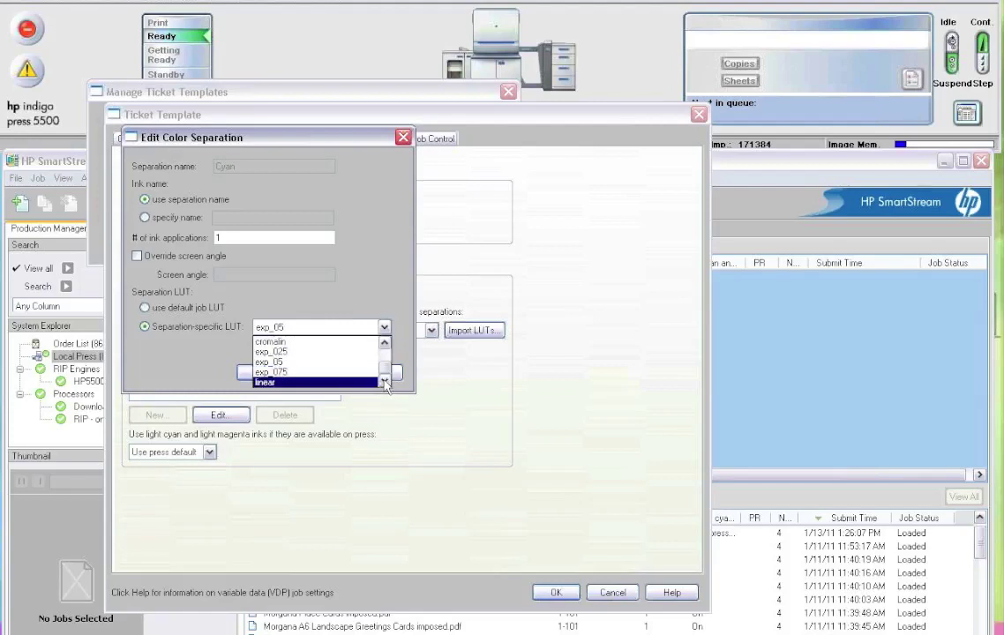
pyautogui.click(357, 297)
pyautogui.click(315, 374)
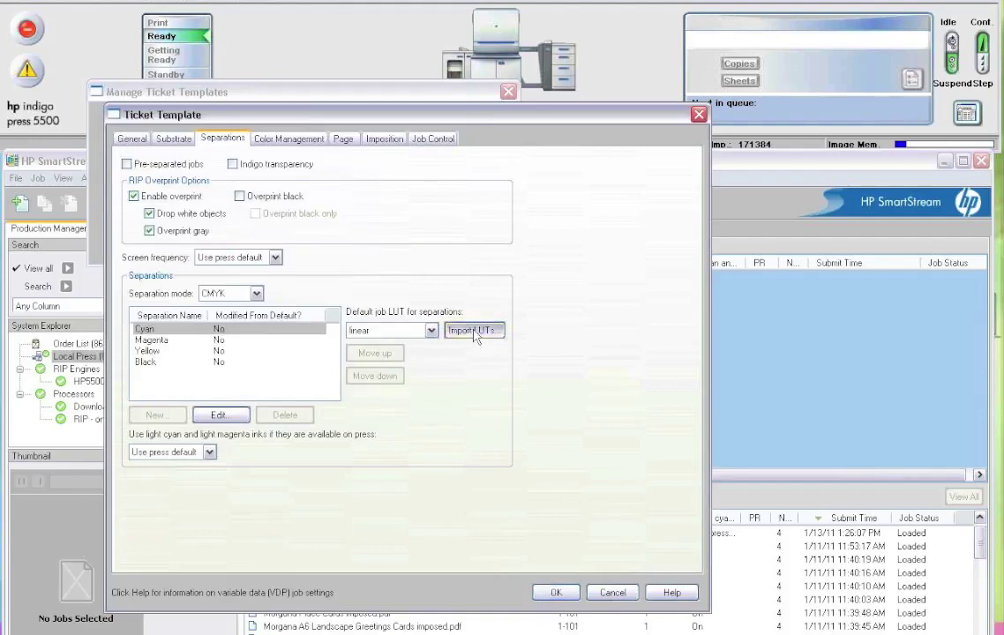
# Step: Import the Black and Cyan LUT files from the HP Indigo_Fedrigoni Gloss Linear folder on the desktop
pyautogui.click(474, 331)
pyautogui.click(328, 279)
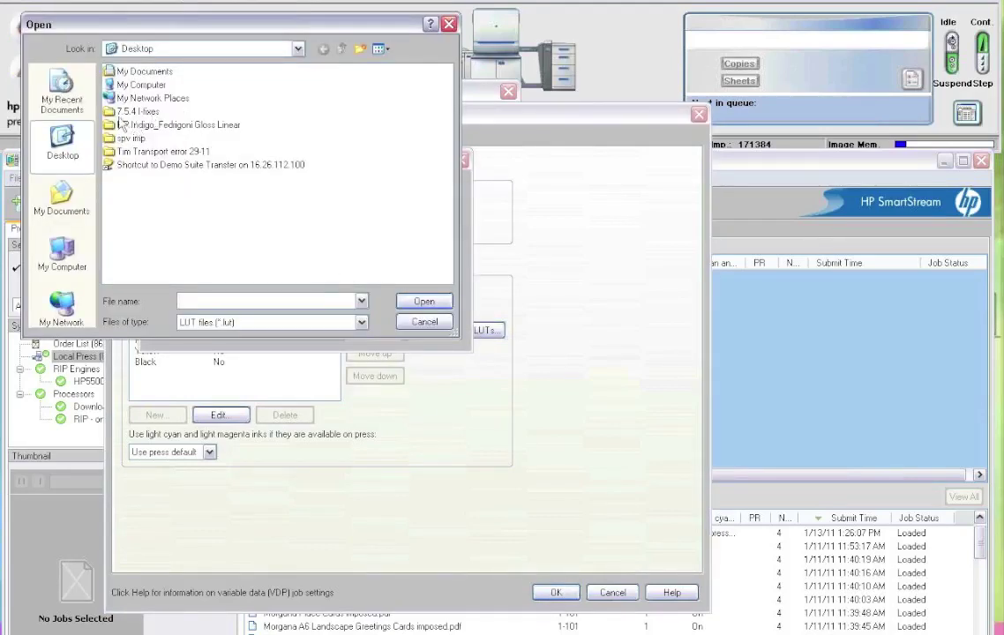
pyautogui.doubleClick(124, 124)
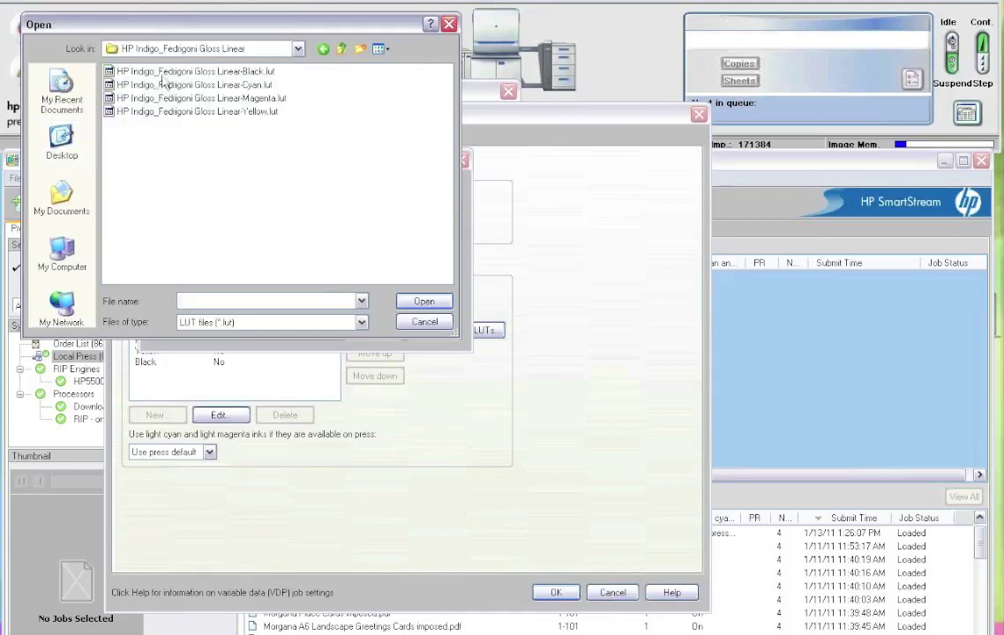
pyautogui.click(146, 72)
pyautogui.click(424, 302)
pyautogui.click(332, 276)
pyautogui.click(225, 86)
pyautogui.click(423, 302)
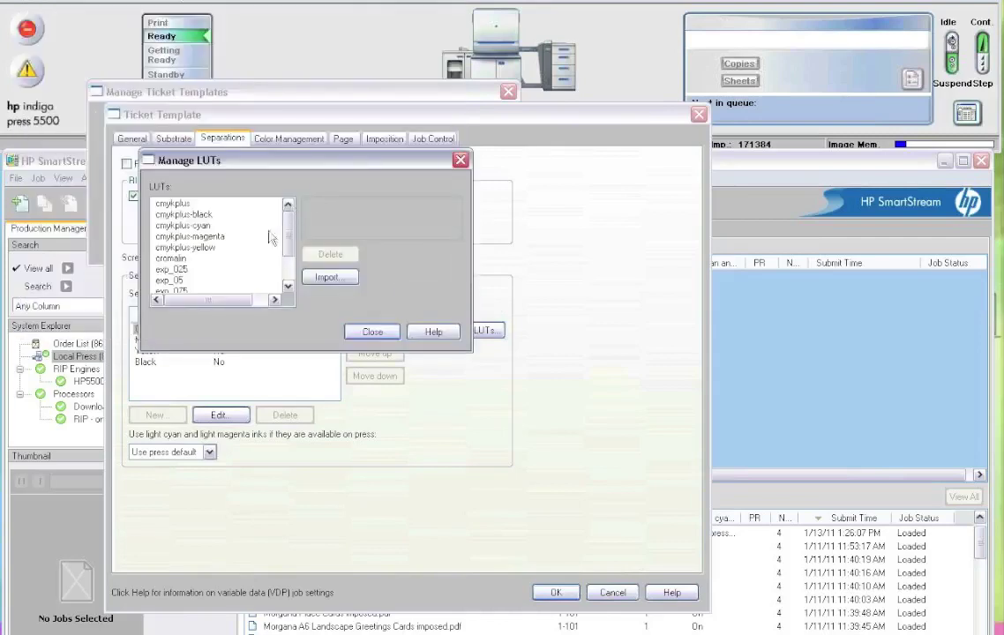
# Step: Import the Magenta and Yellow Fedrigoni Gloss Linear LUT files and close the LUT manager
pyautogui.click(330, 277)
pyautogui.click(190, 98)
pyautogui.click(423, 302)
pyautogui.click(332, 280)
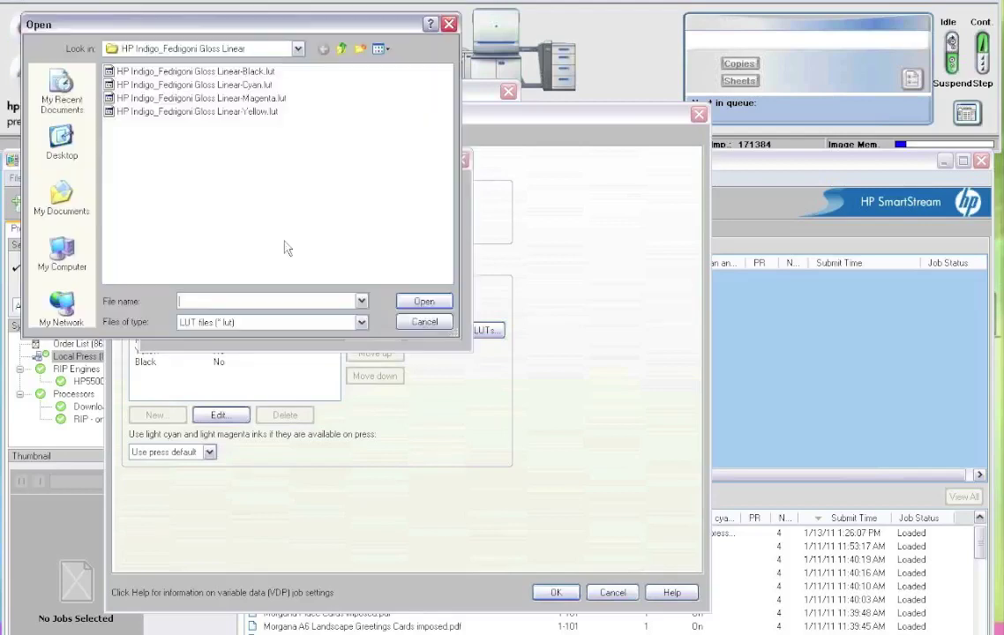
pyautogui.click(176, 111)
pyautogui.press('Return')
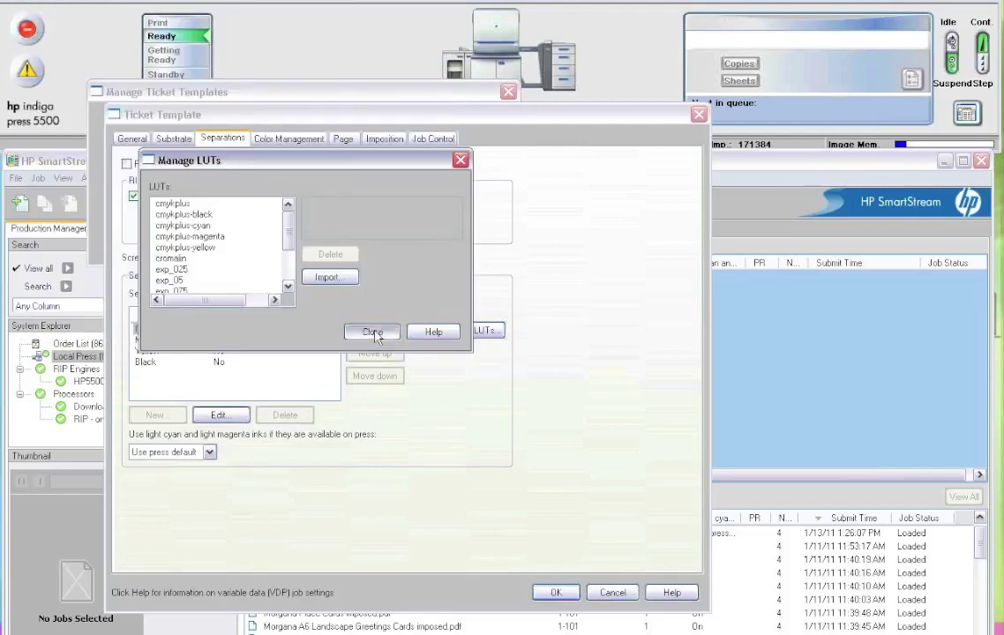
pyautogui.click(372, 333)
# Step: Assign HP Indigo_Fedrigoni Gloss Linear-Cyan as the separation-specific LUT for the Cyan separation
pyautogui.click(219, 422)
pyautogui.click(180, 307)
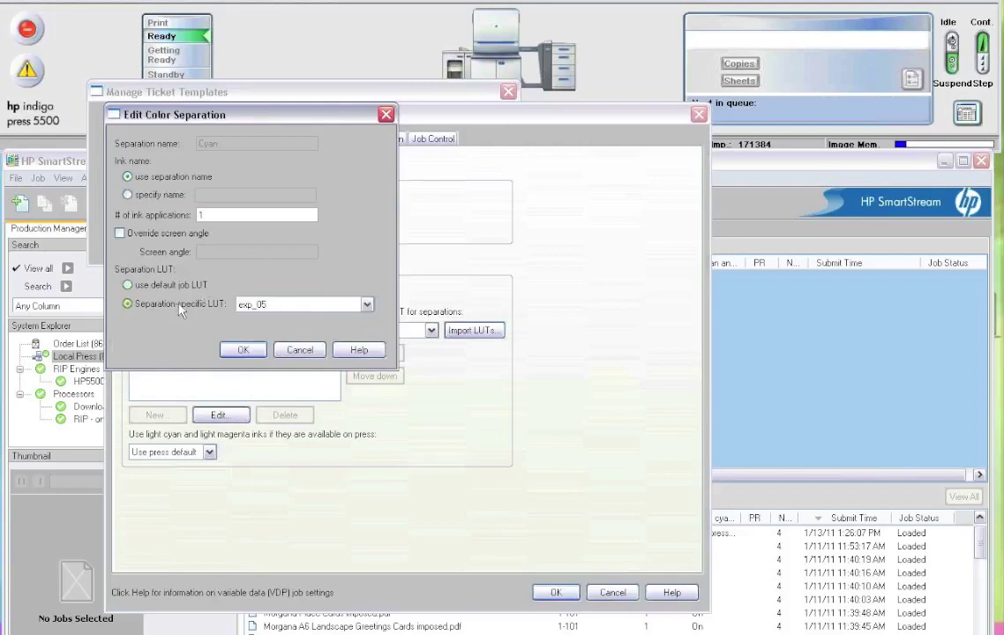
pyautogui.click(318, 304)
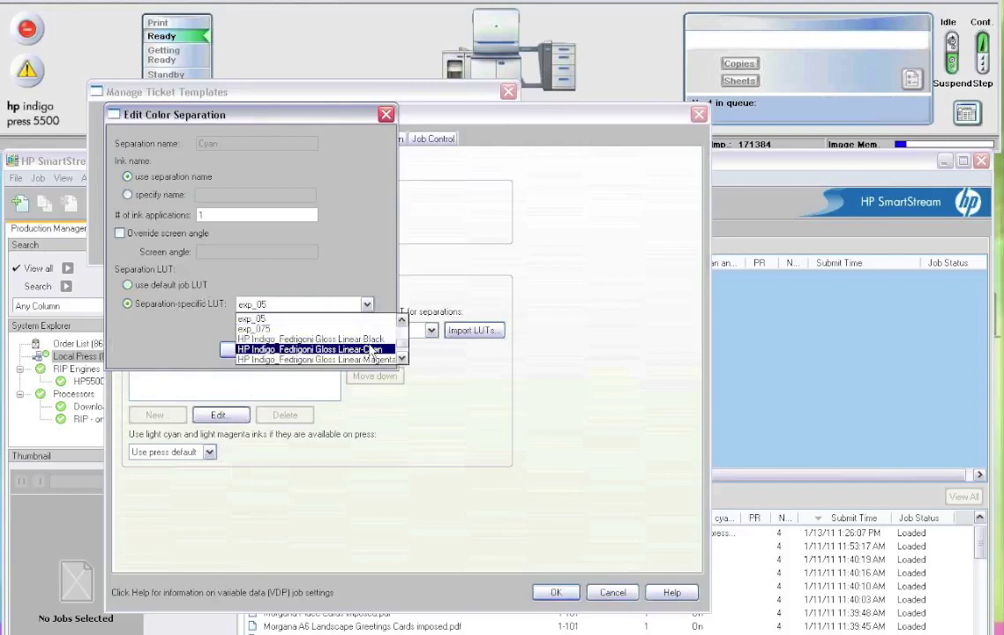
pyautogui.click(370, 350)
pyautogui.click(231, 350)
# Step: Assign HP Indigo_Fedrigoni Gloss Linear-Magenta as the separation-specific LUT for the Magenta separation
pyautogui.click(151, 339)
pyautogui.click(220, 415)
pyautogui.click(145, 327)
pyautogui.click(322, 328)
pyautogui.click(331, 382)
pyautogui.click(260, 372)
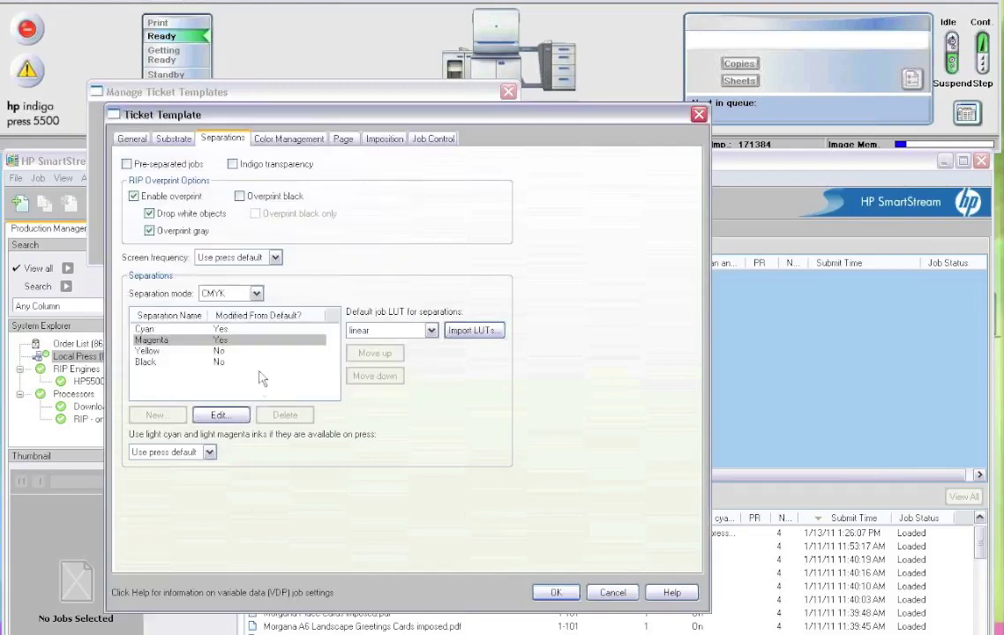
# Step: Assign HP Indigo_Fedrigoni Gloss Linear-Yellow as the separation-specific LUT for the Yellow separation
pyautogui.click(210, 352)
pyautogui.click(218, 414)
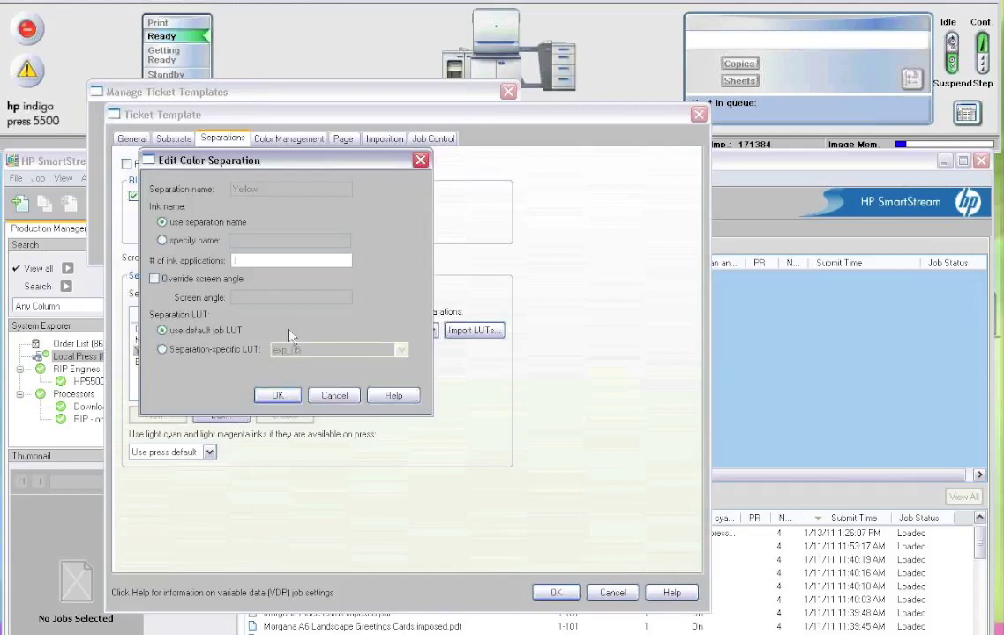
pyautogui.click(227, 351)
pyautogui.click(313, 351)
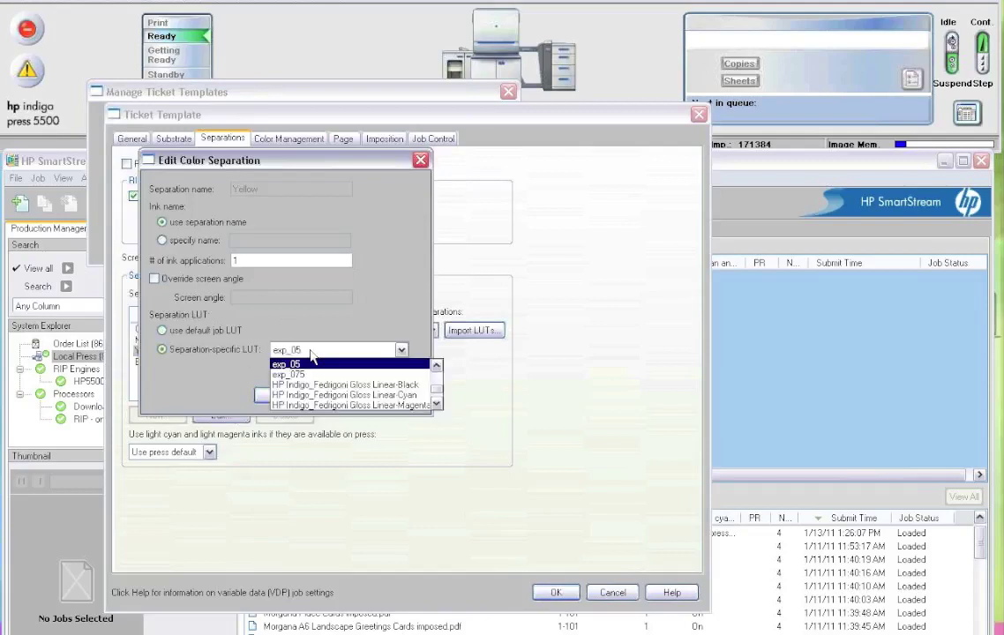
pyautogui.scroll(-1, 393, 402)
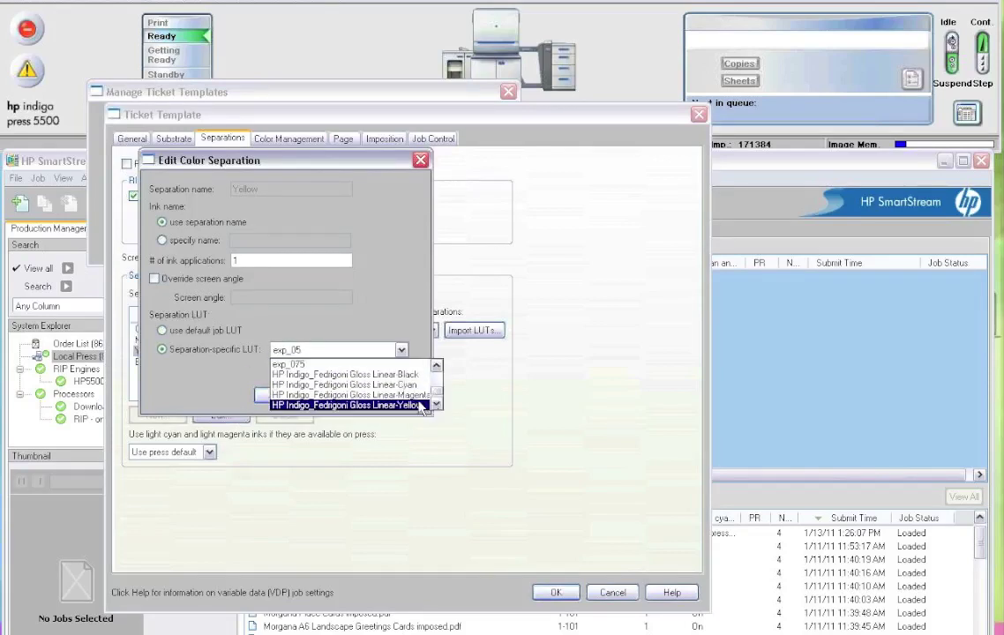
pyautogui.click(421, 405)
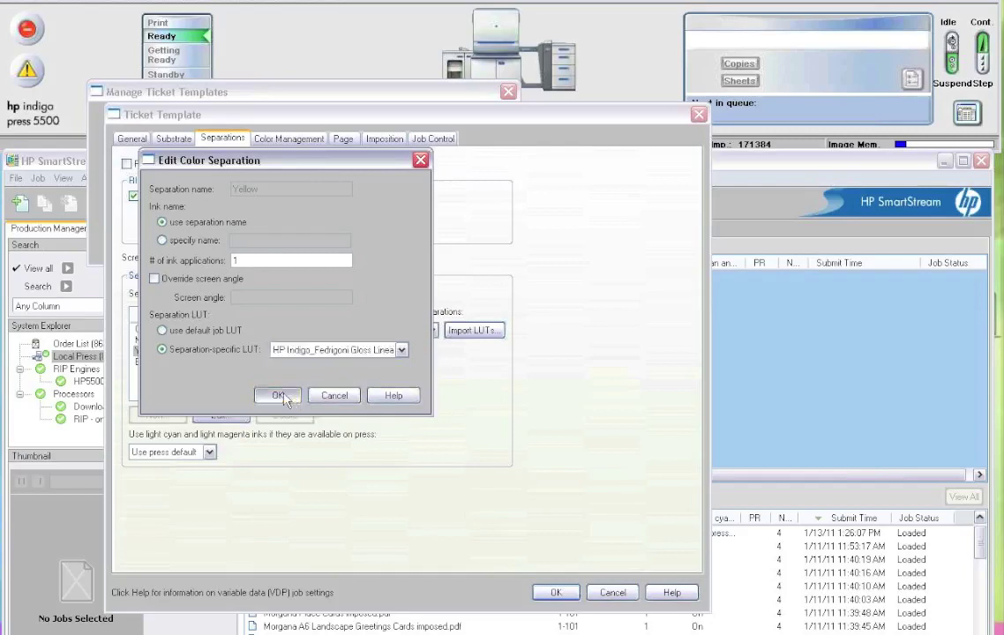
pyautogui.click(278, 396)
# Step: Assign HP Indigo_Fedrigoni Gloss Linear-Black as the Black separation's LUT, then save the Bodoni template and close the template manager
pyautogui.click(192, 362)
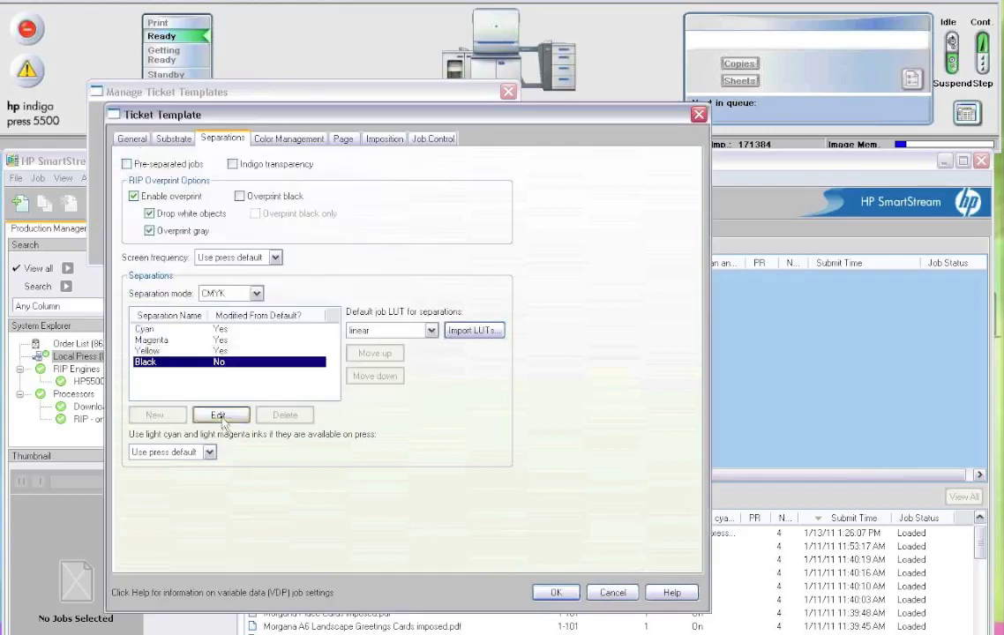
pyautogui.click(219, 416)
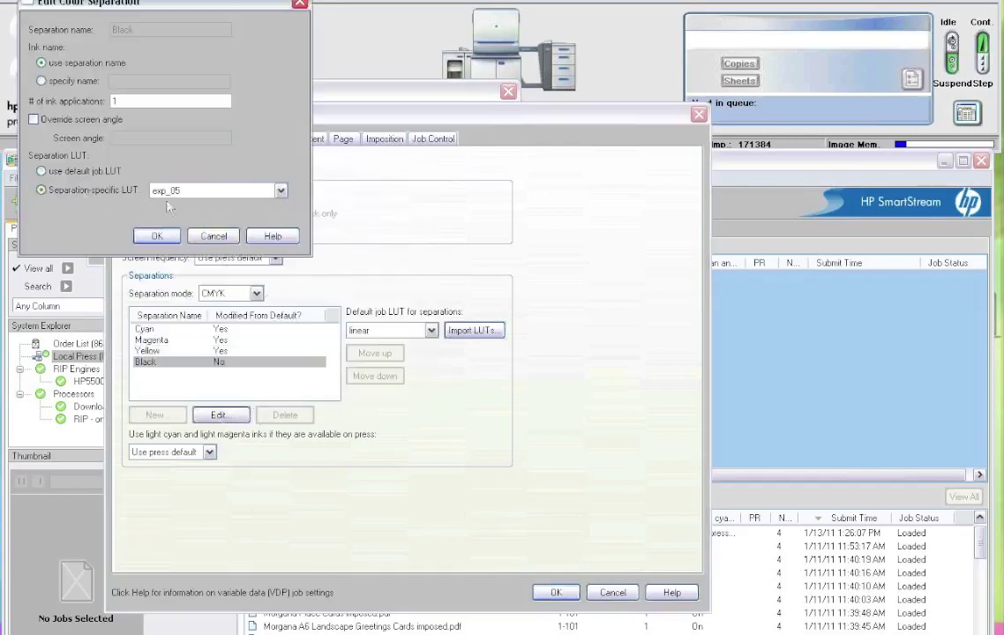
pyautogui.click(212, 191)
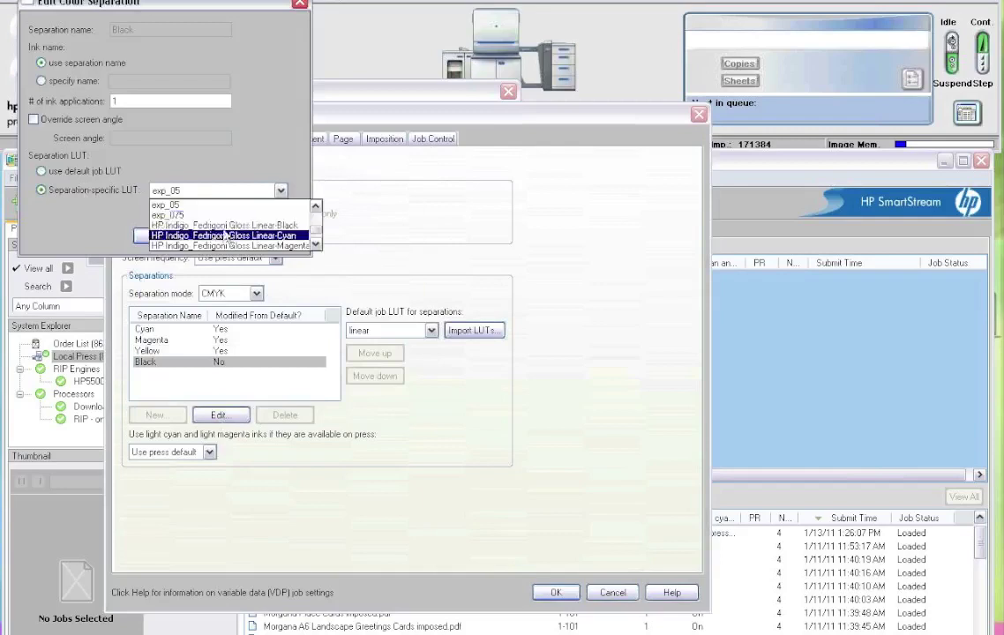
pyautogui.click(223, 226)
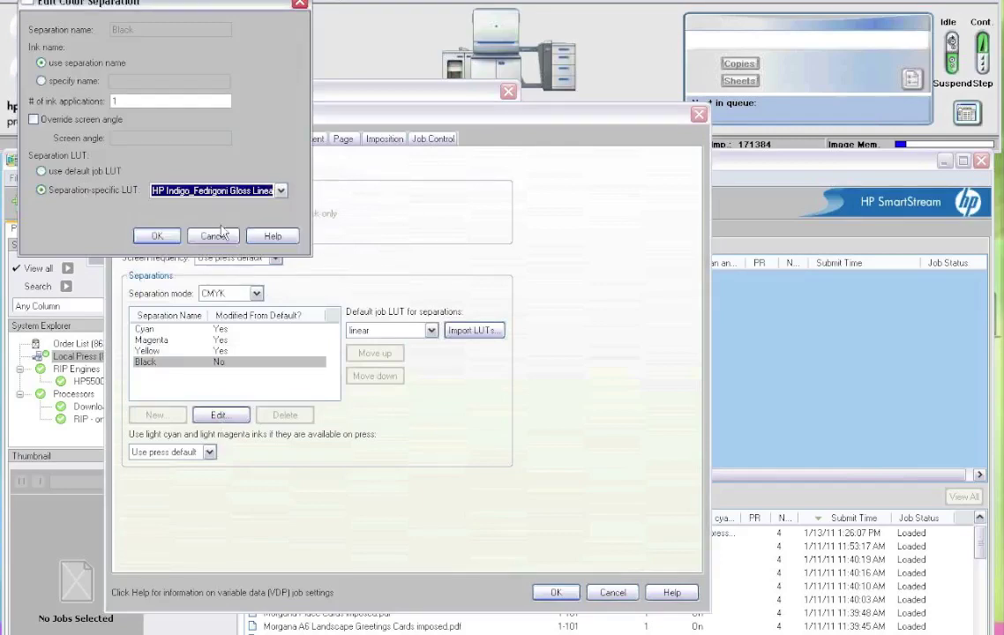
pyautogui.click(158, 237)
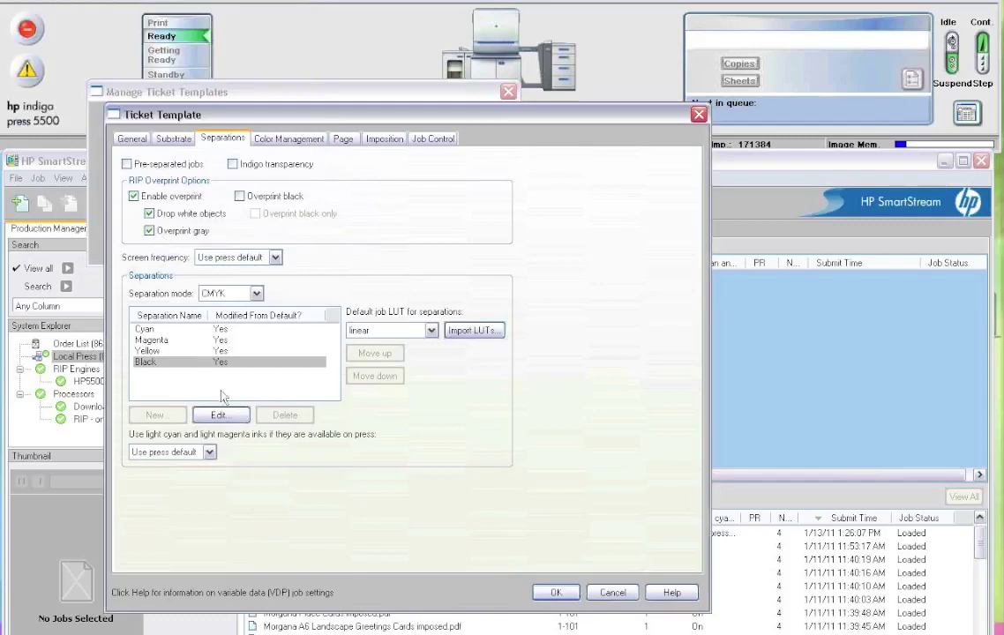
pyautogui.click(556, 592)
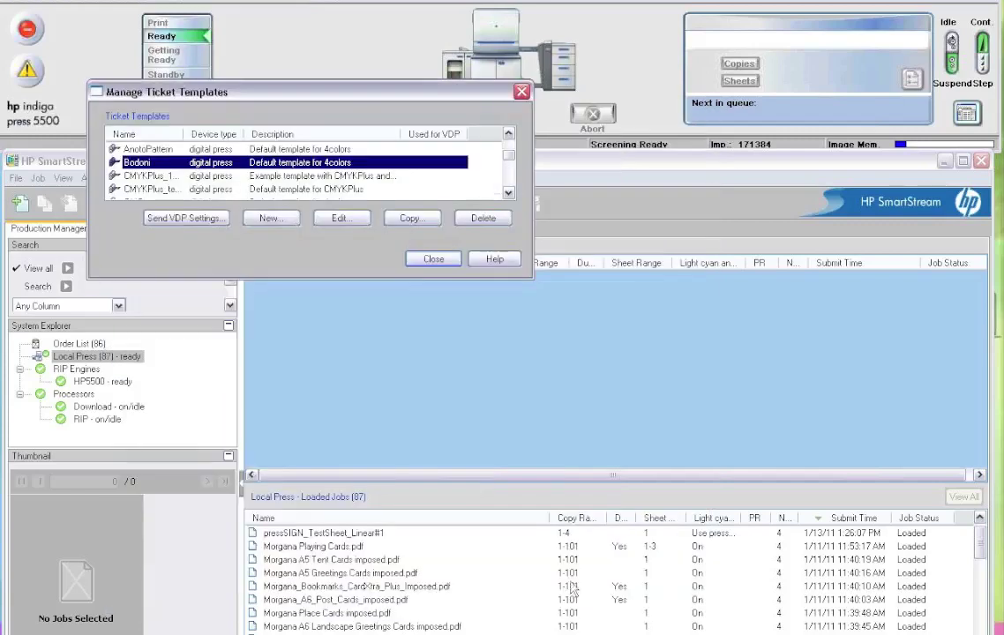
pyautogui.click(428, 258)
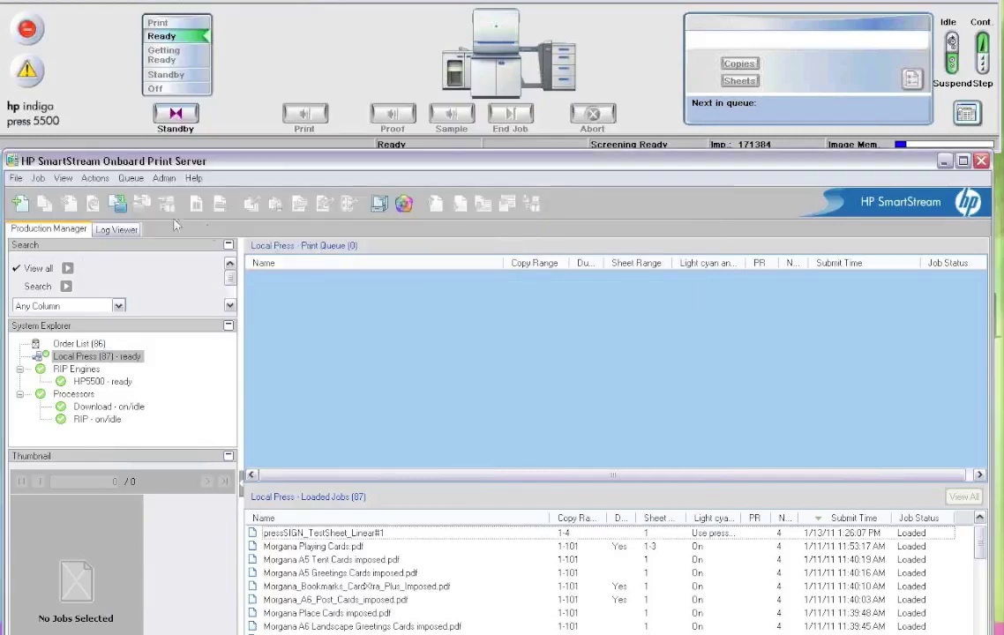
# Step: Import pressSIGN_TestSheet.pdf from the desktop as a job using the Bodoni ticket template
pyautogui.click(118, 203)
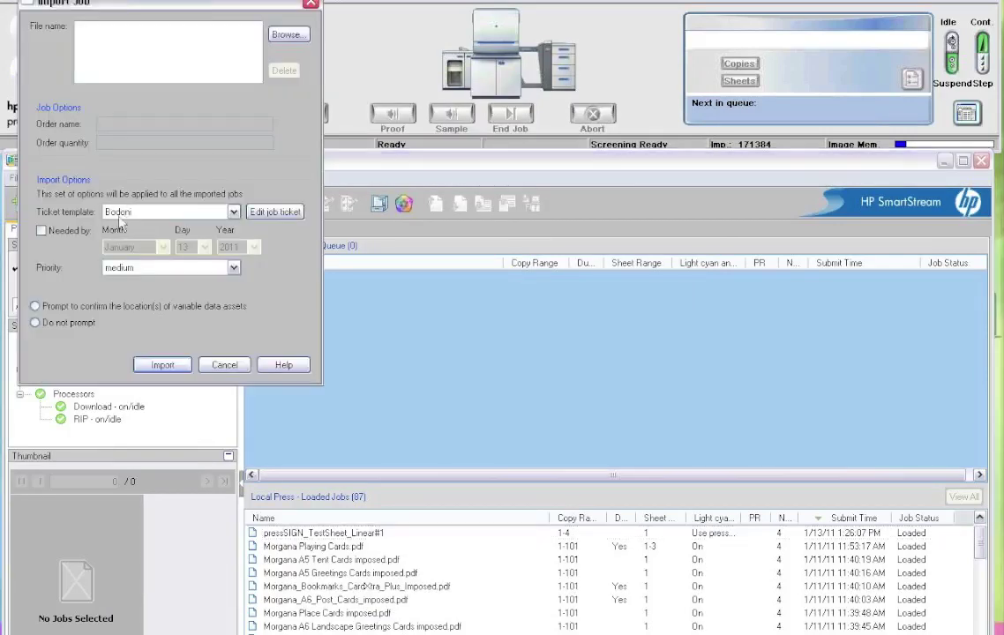
pyautogui.click(288, 34)
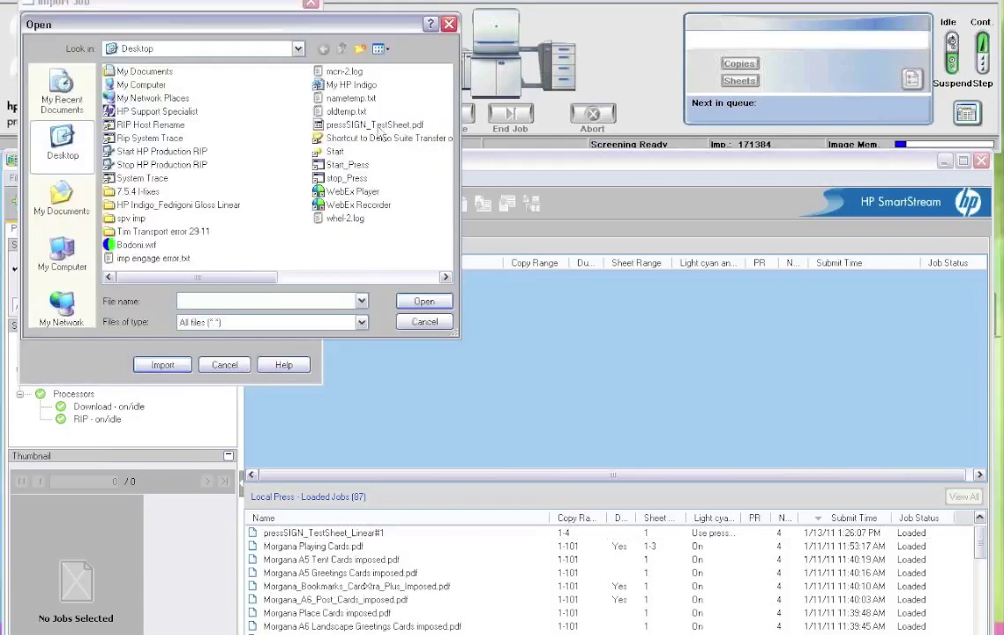
pyautogui.click(374, 125)
pyautogui.click(429, 301)
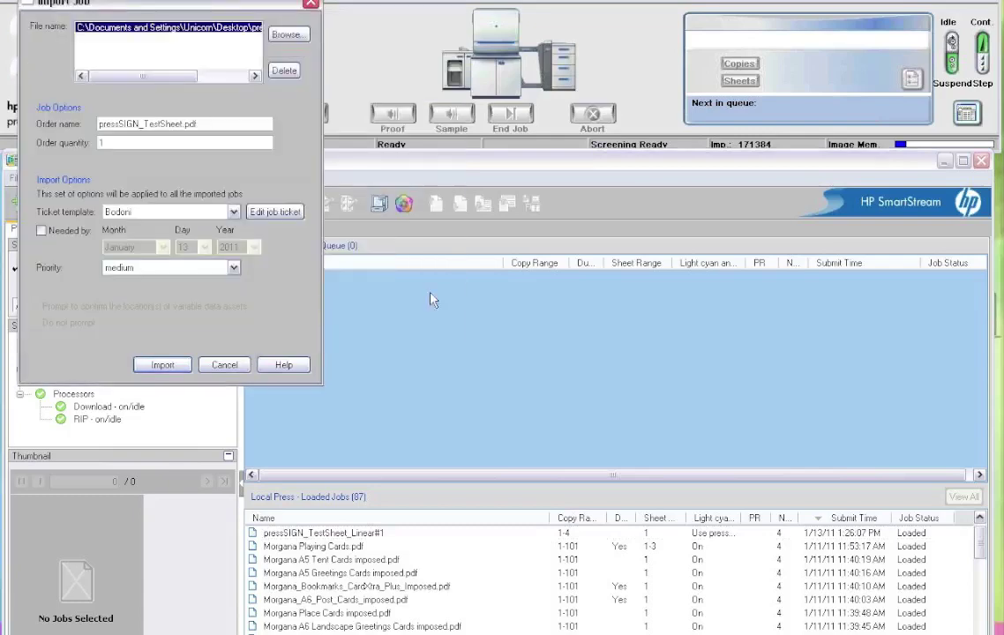
pyautogui.click(161, 365)
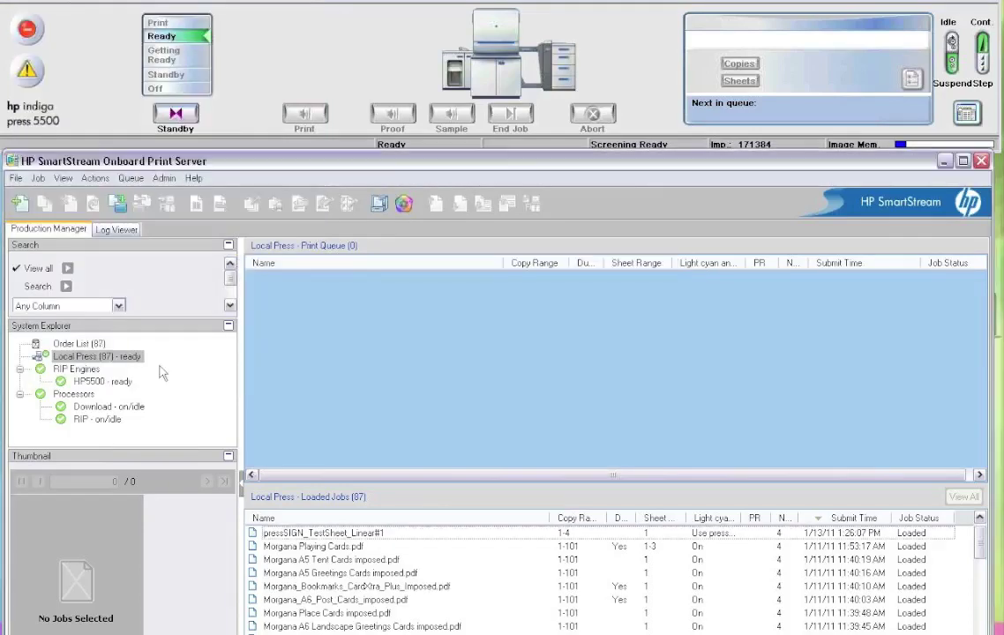
# Step: Move the loaded pressSIGN_TestSheet.pdf job to the print queue, print it, and stop the press once it has printed
pyautogui.click(979, 520)
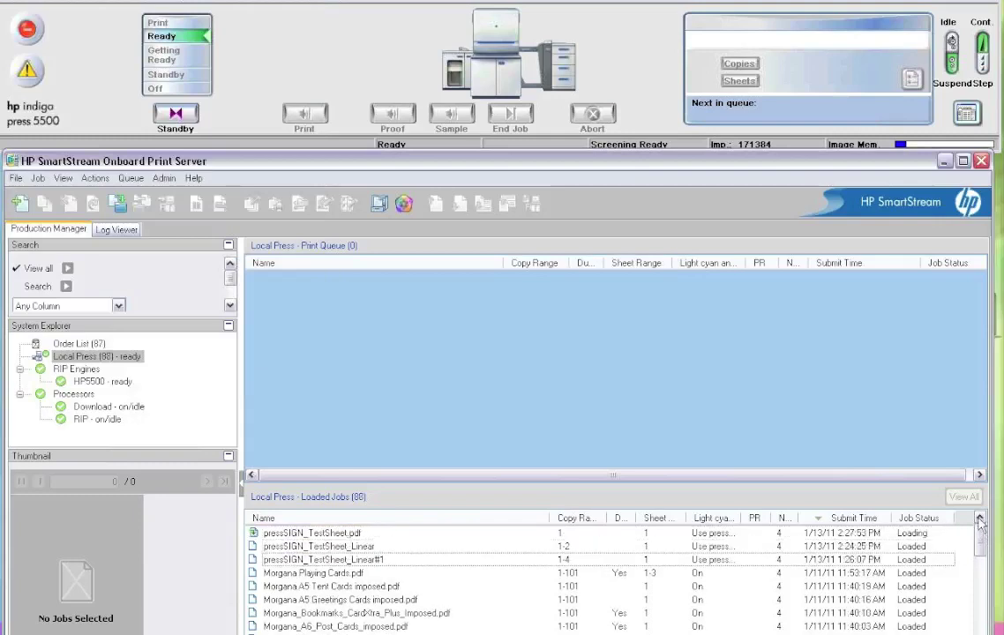
pyautogui.click(344, 535)
pyautogui.moveTo(346, 544); pyautogui.dragTo(358, 356)
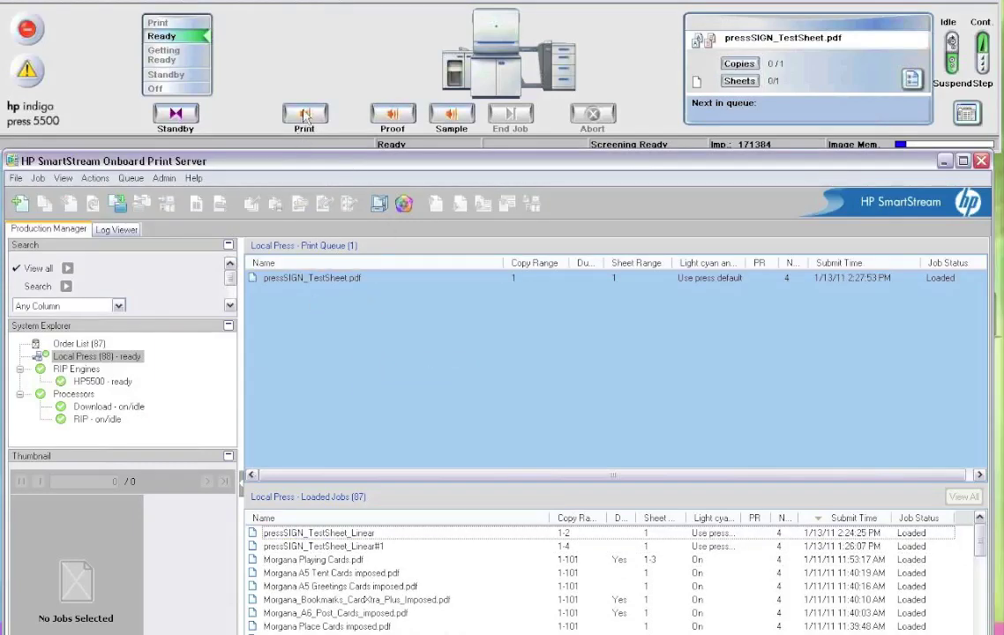
pyautogui.click(304, 117)
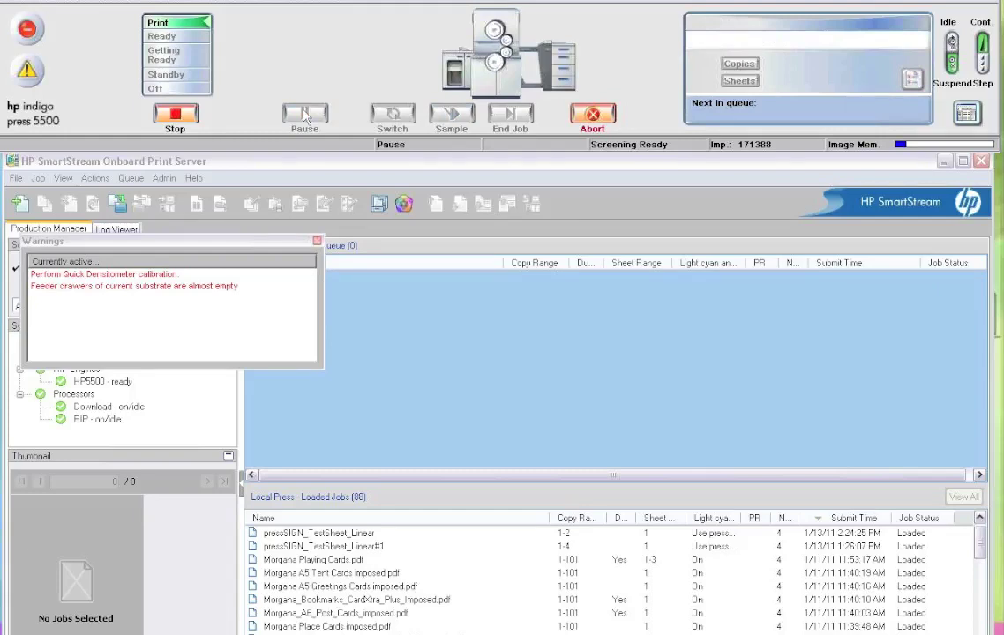
pyautogui.click(176, 116)
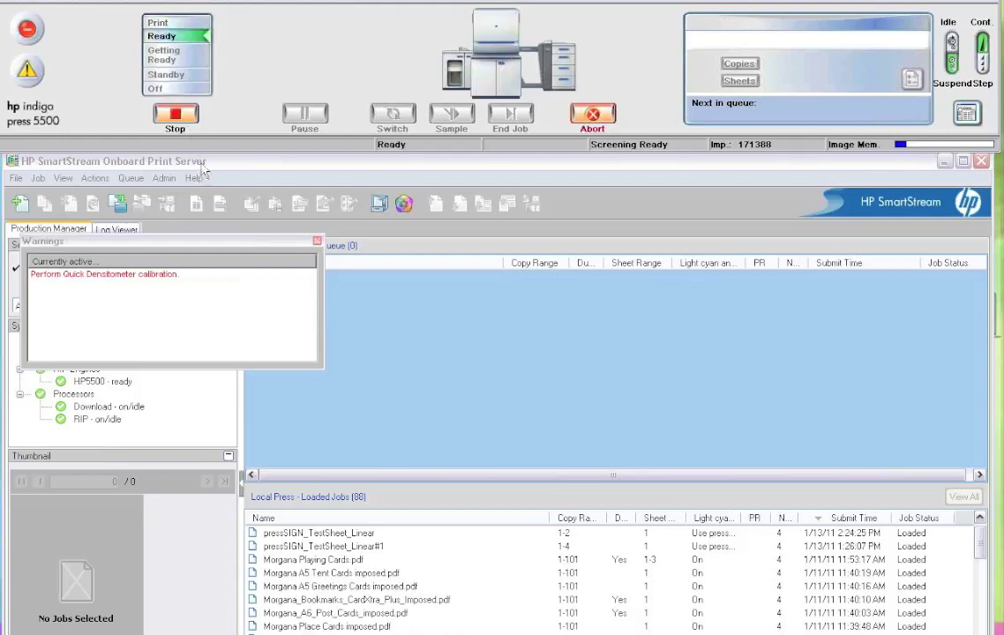
pyautogui.click(317, 241)
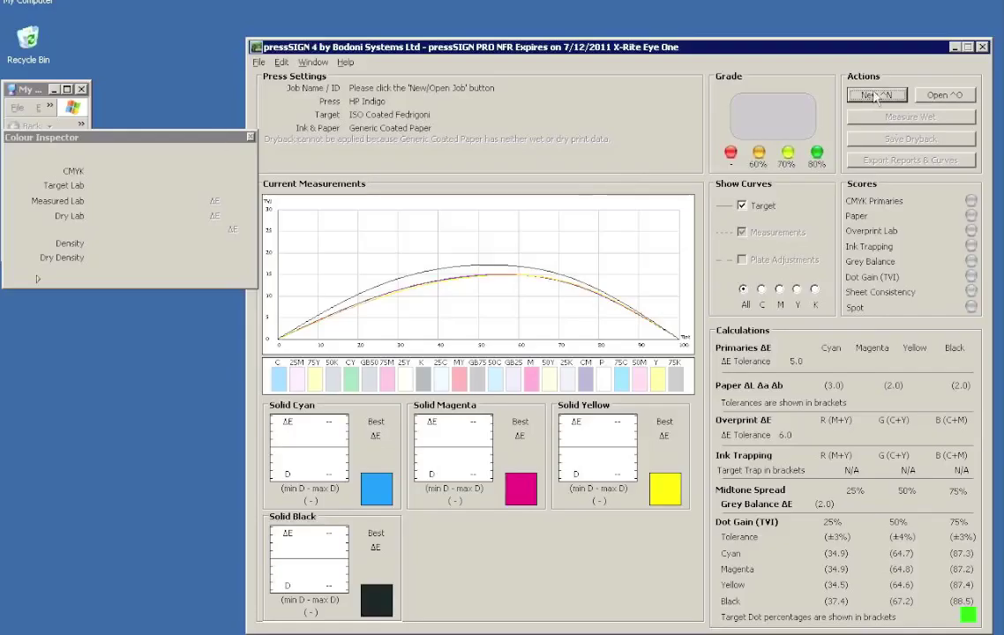
# Step: In pressSIGN, create a job named Fedrigoni After Curves with a dry press sheet and the comment "Curve set 1"
pyautogui.hotkey('ctrl', 'n')
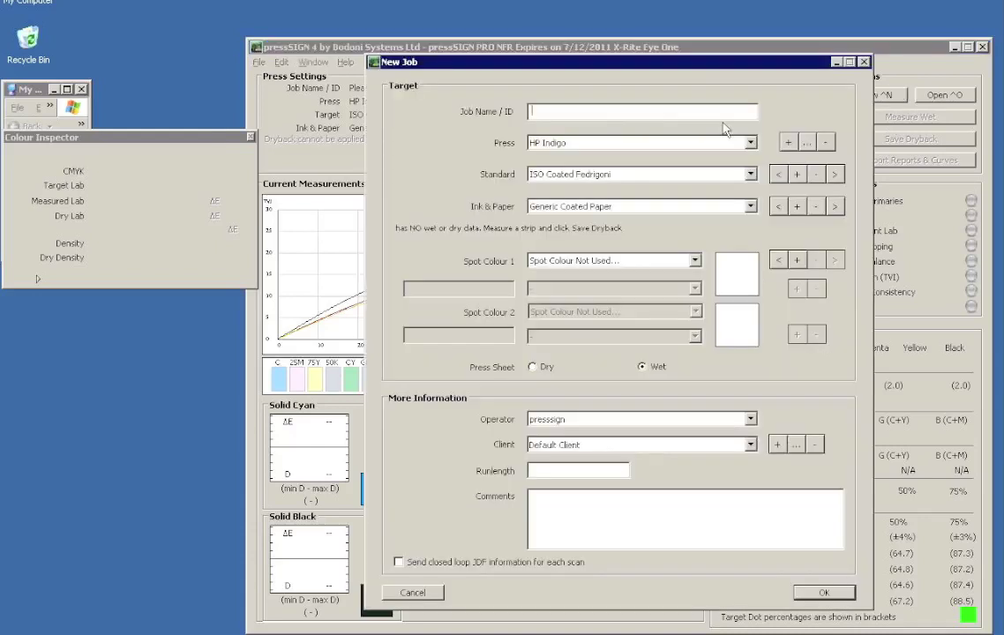
pyautogui.write('Fedrigoni After Curves')
pyautogui.click(533, 368)
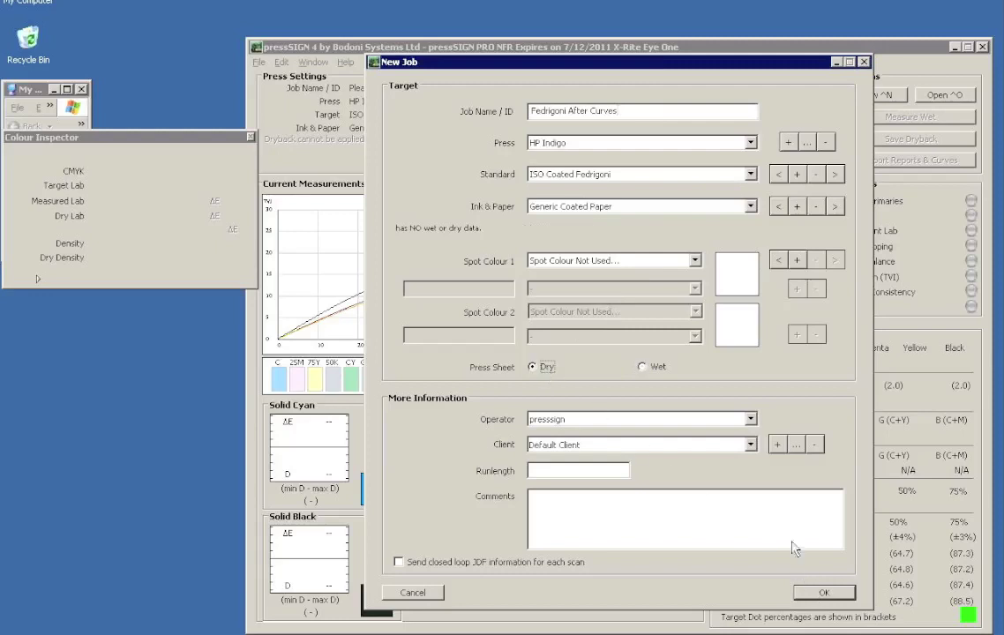
pyautogui.write('Curve set 1')
pyautogui.click(825, 594)
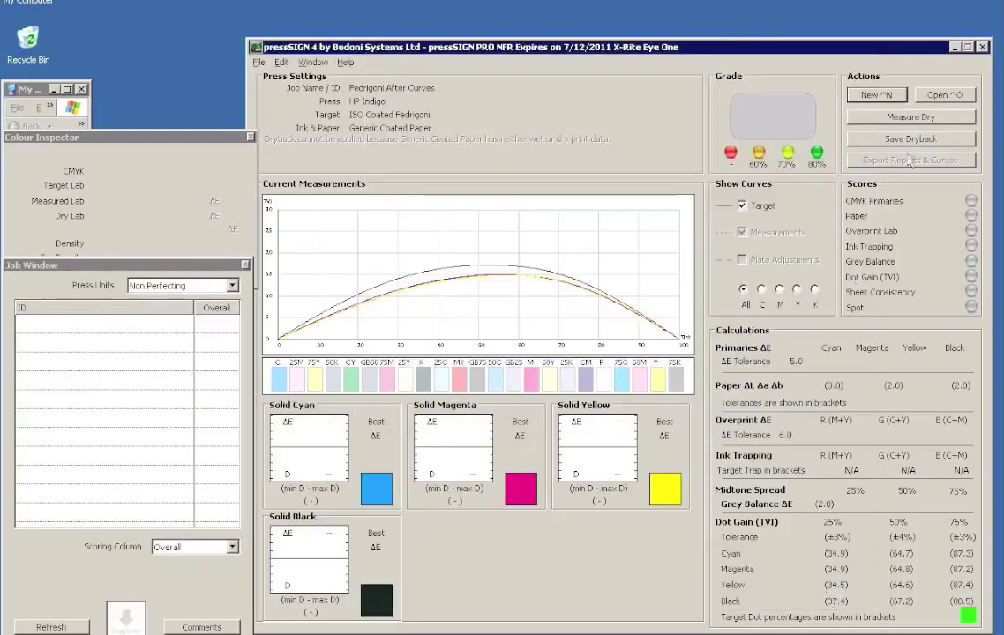
# Step: Measure the new dry test sheet's colour bar in Strip Mode and close the measurement window
pyautogui.click(909, 117)
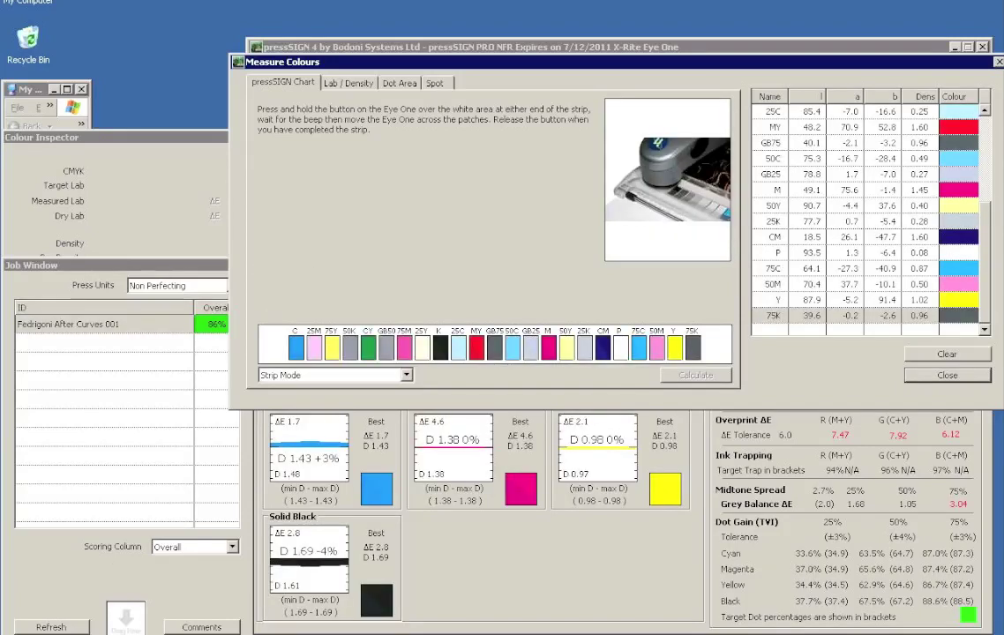
pyautogui.click(947, 376)
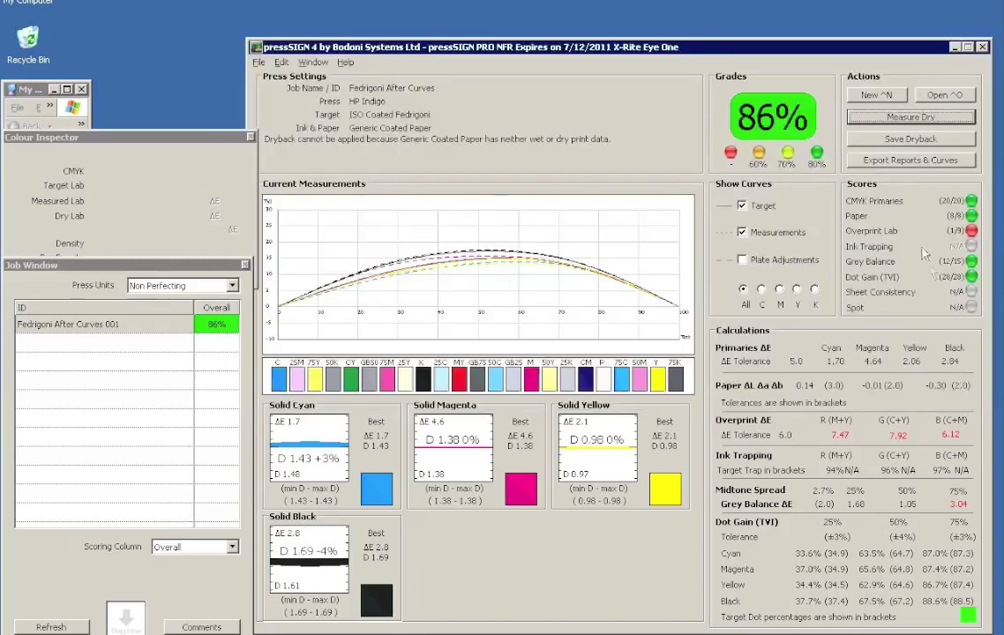
# Step: Save the job's Measurement Report as the PDF Fedrigoni After Curves-Measurement Report.pdf
pyautogui.click(909, 160)
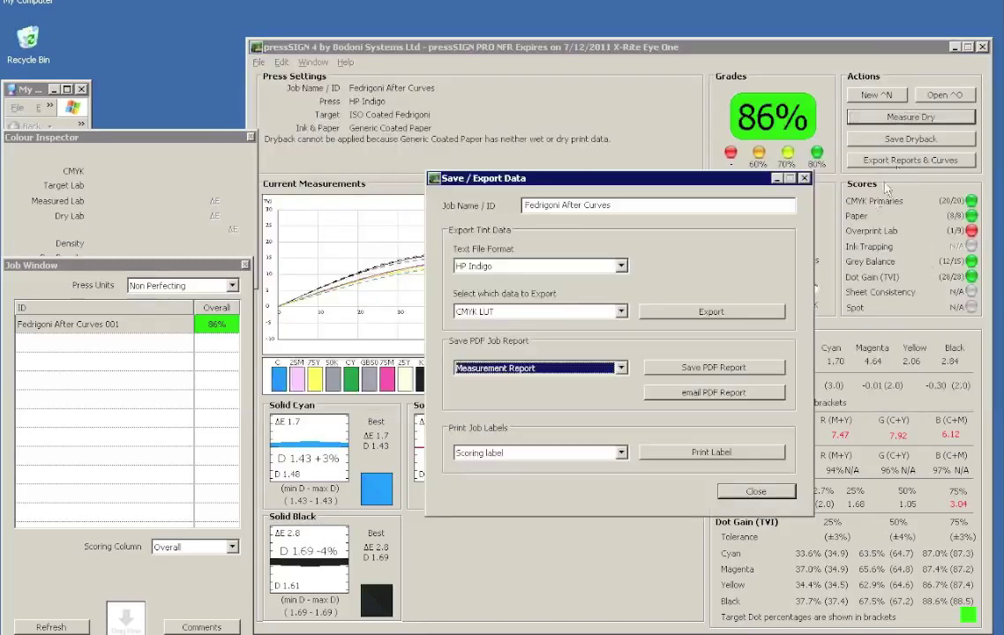
pyautogui.click(721, 369)
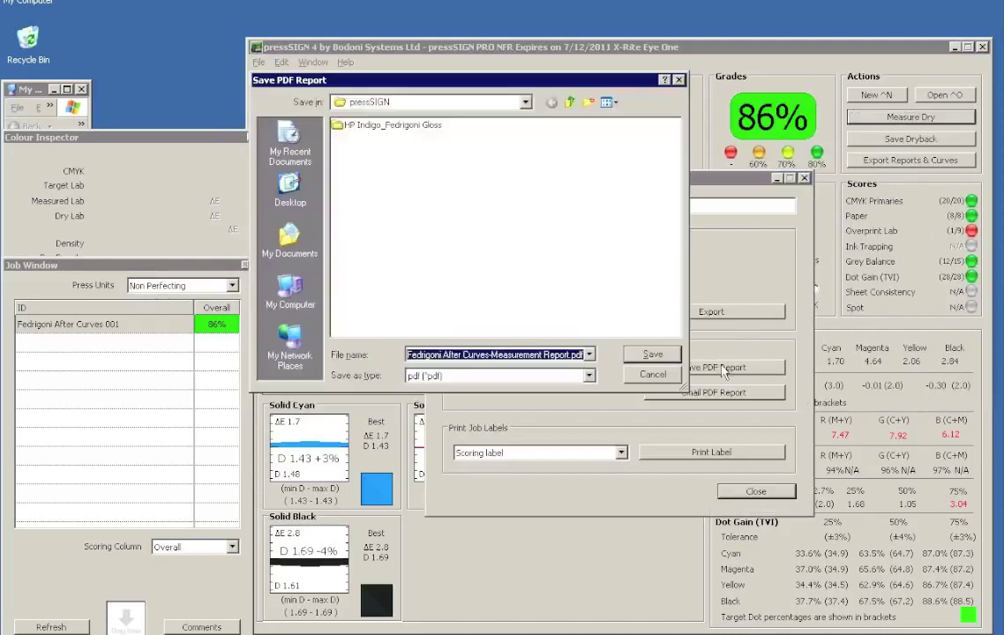
pyautogui.click(653, 354)
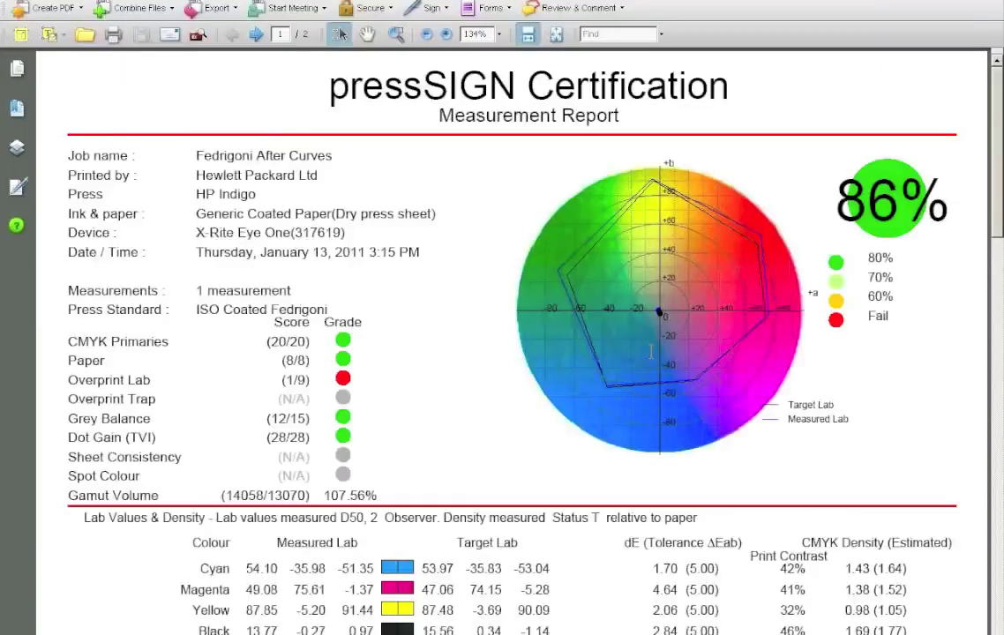
# Step: Review the PDF report's scores, Lab and density values, and the dot gain curves for each CMYK colour
pyautogui.scroll(-3, 657, 360)
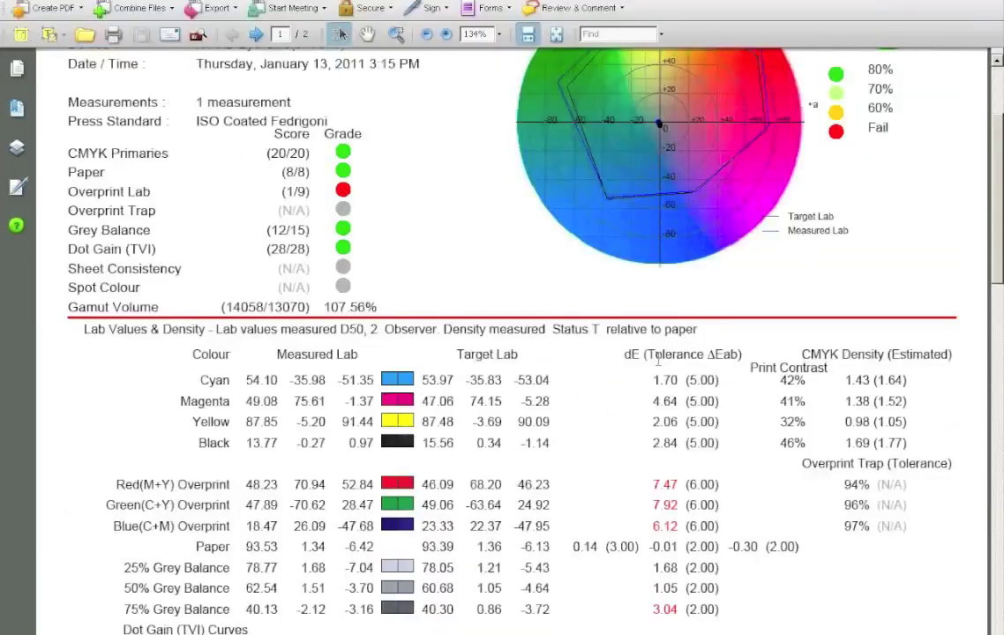
pyautogui.scroll(-10, 657, 360)
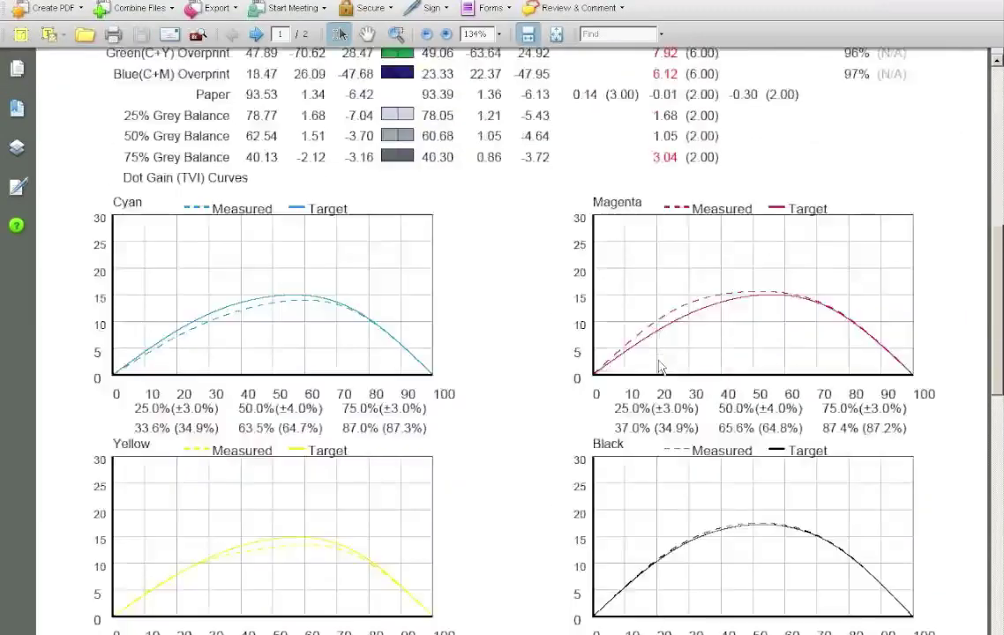
pyautogui.scroll(-5, 660, 366)
pyautogui.scroll(2, 660, 366)
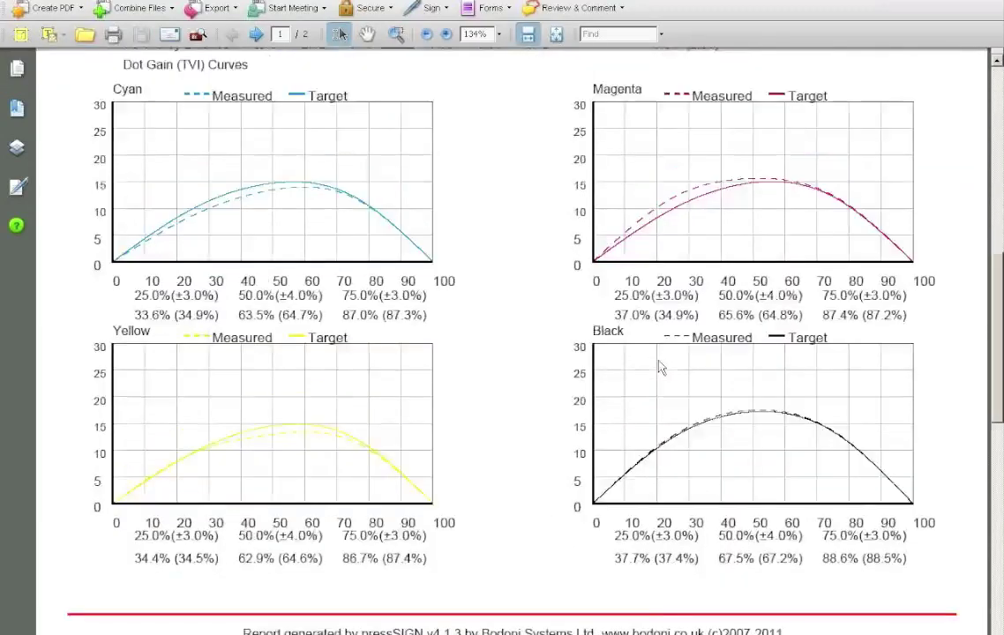
pyautogui.scroll(15, 658, 362)
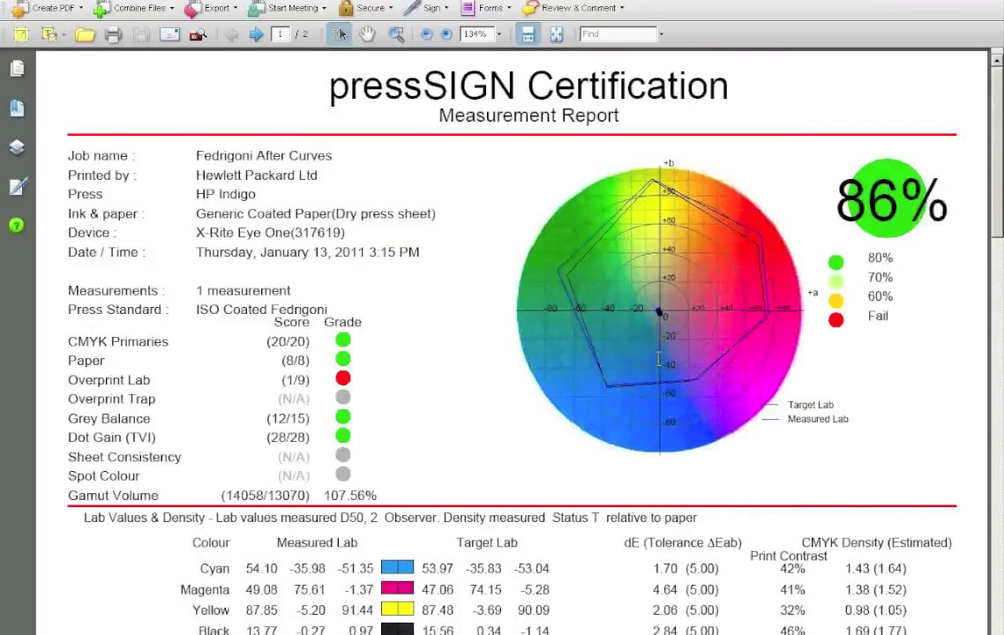